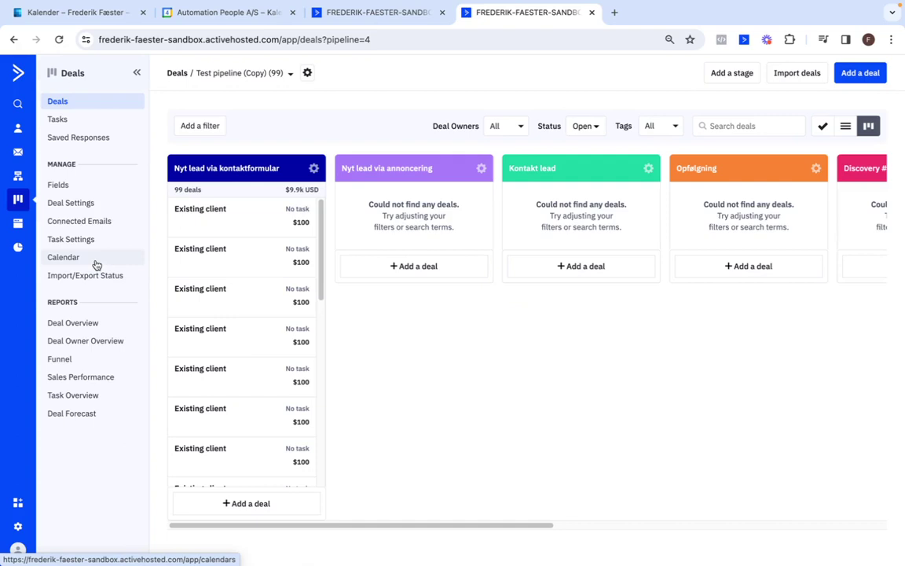
Open the Calendar settings for deals and look over the existing calendars and their URLs
{"action": "left_click", "coordinate": [95, 263]}
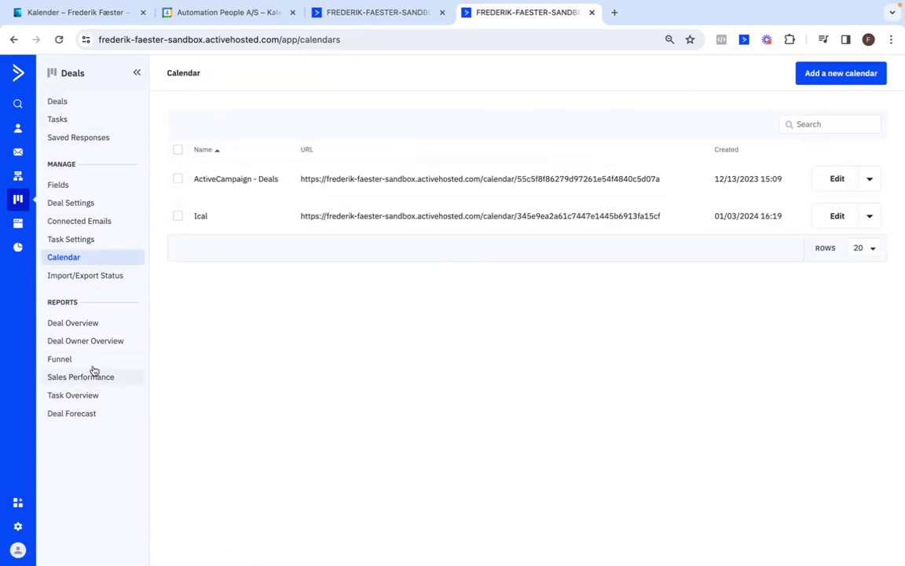
{"action": "left_click", "coordinate": [136, 72]}
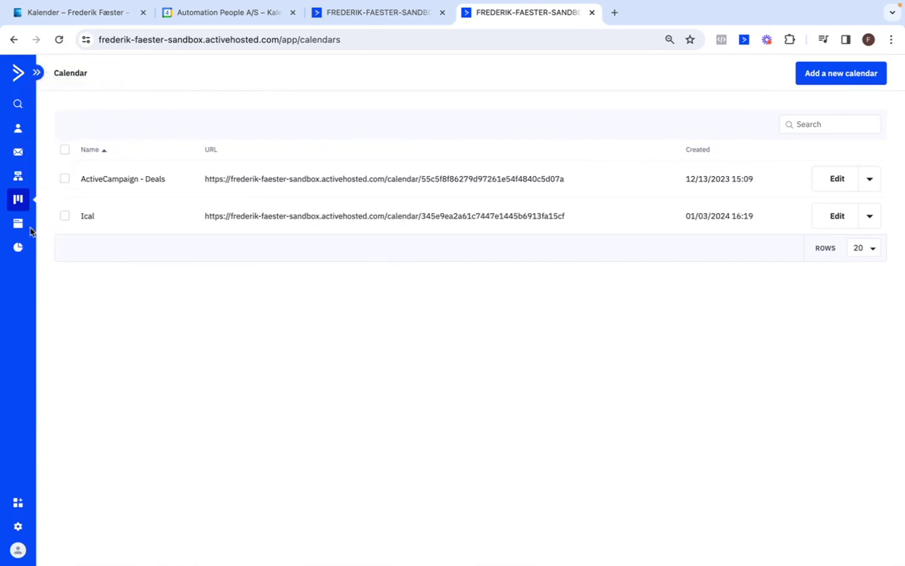
{"action": "left_click", "coordinate": [37, 73]}
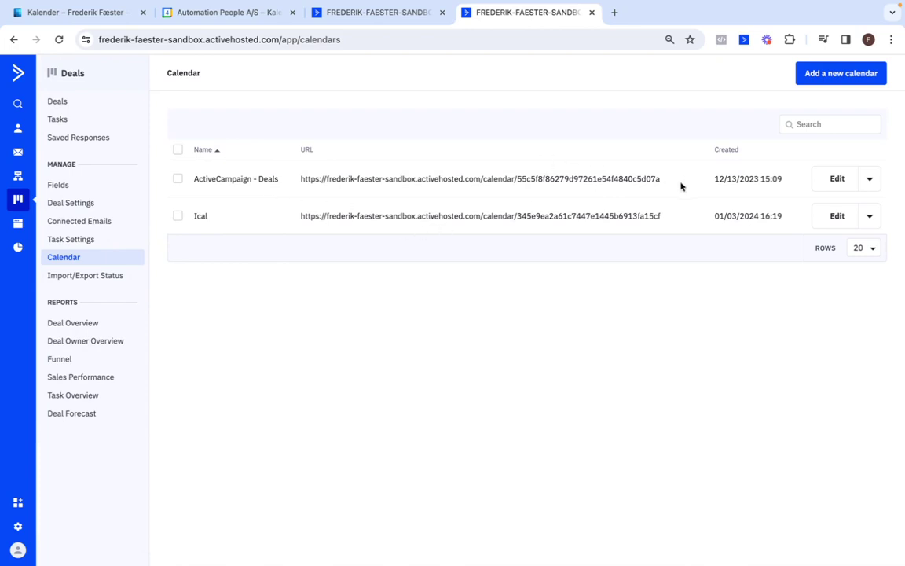
{"action": "left_click_drag", "start_coordinate": [680, 182], "coordinate": [208, 178]}
{"action": "left_click", "coordinate": [340, 304]}
Start a new calendar and name it "Outlook - Calendar - ActiveCampaign Tasks"
{"action": "left_click", "coordinate": [851, 80]}
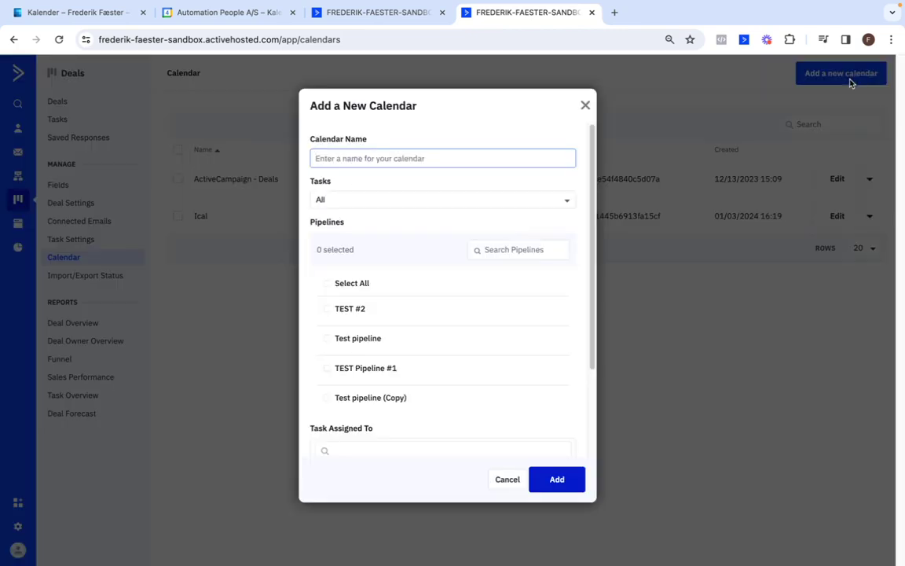
{"action": "type", "text": "Out"}
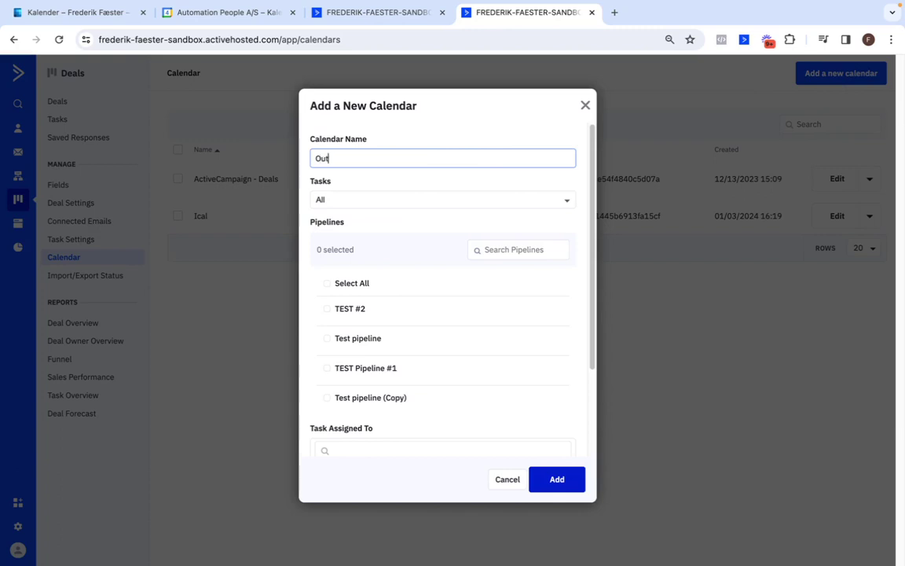
{"action": "type", "text": "look - Calendar - ActiveCampaign "}
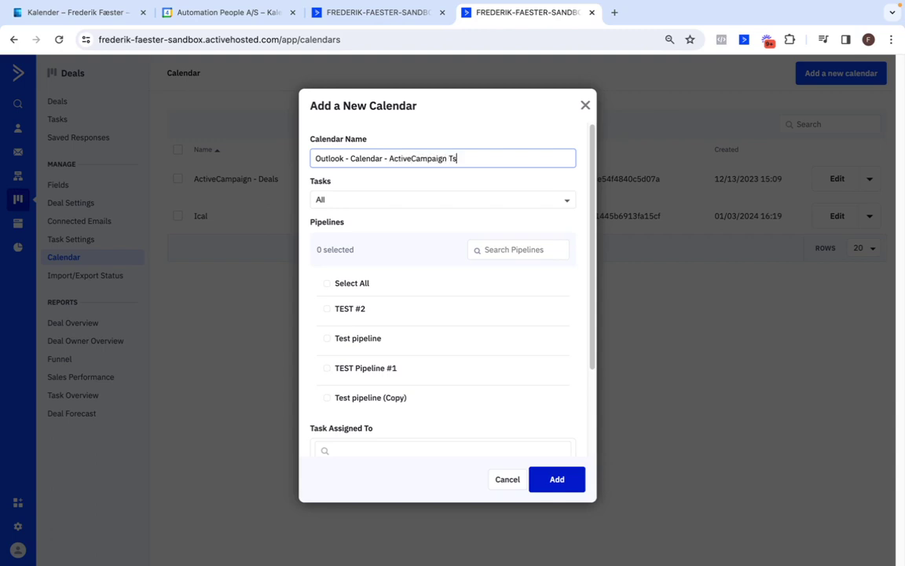
{"action": "type", "text": "Tasks"}
Keep the new calendar's tasks set to All and include every pipeline
{"action": "left_click", "coordinate": [487, 201]}
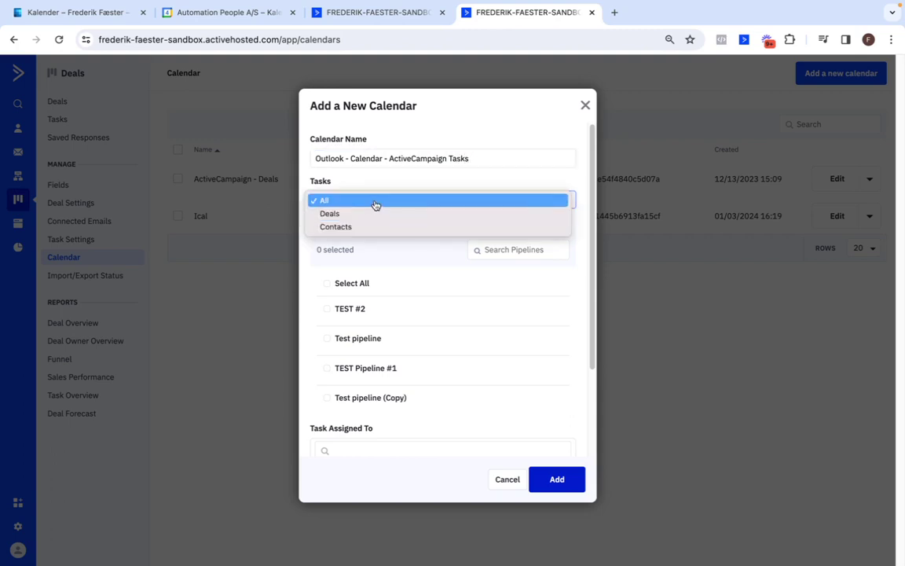
{"action": "left_click", "coordinate": [376, 205]}
{"action": "scroll", "coordinate": [386, 206], "scroll_direction": "down", "scroll_amount": 1}
{"action": "left_click", "coordinate": [385, 184]}
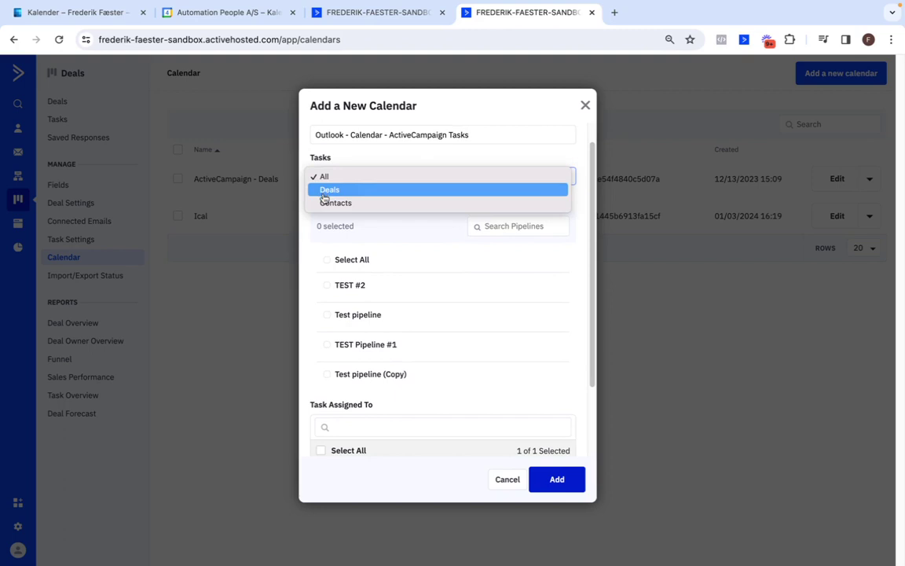
{"action": "left_click", "coordinate": [389, 225]}
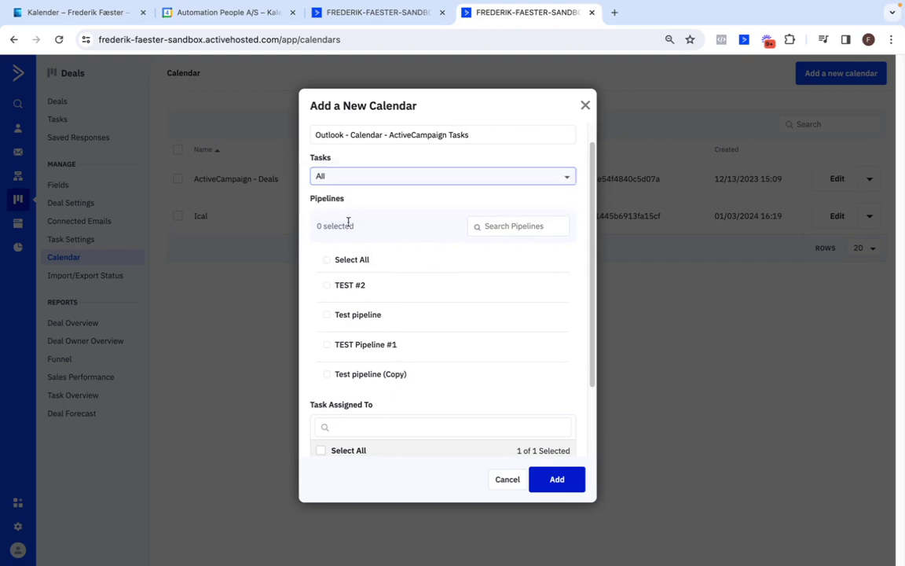
{"action": "left_click_drag", "start_coordinate": [314, 200], "coordinate": [369, 202]}
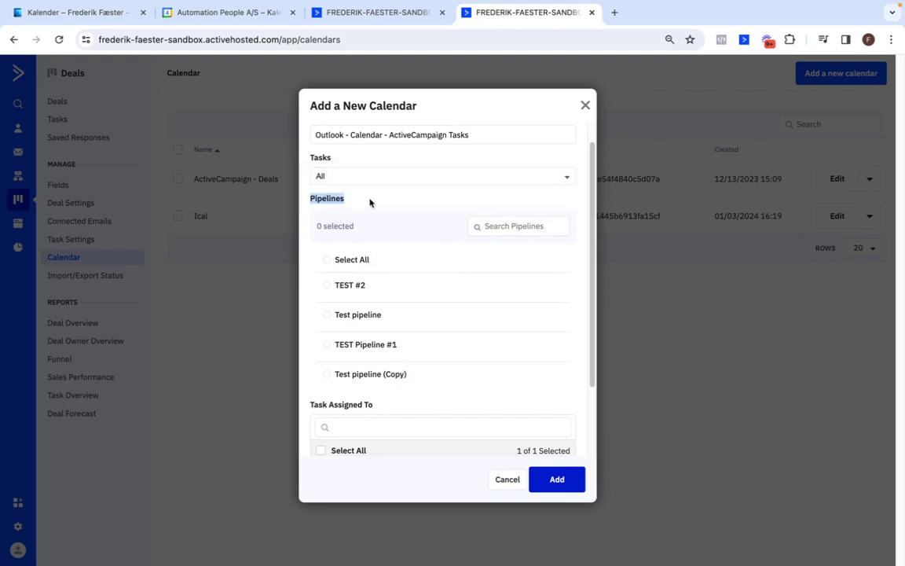
{"action": "left_click", "coordinate": [329, 261]}
Include tasks assigned to the second Admin user and add the calendar
{"action": "scroll", "coordinate": [430, 275], "scroll_direction": "down", "scroll_amount": 1}
{"action": "scroll", "coordinate": [431, 275], "scroll_direction": "down", "scroll_amount": 2}
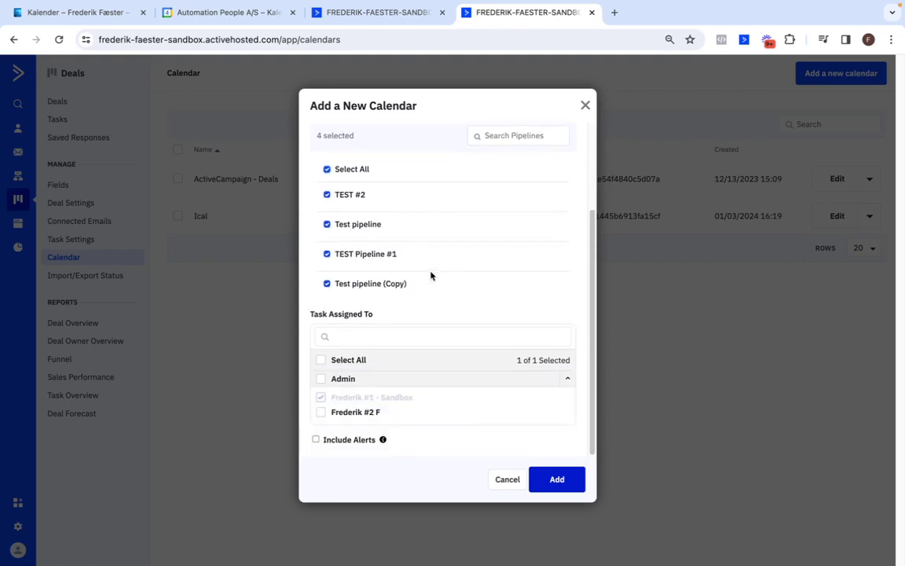
{"action": "left_click", "coordinate": [320, 414]}
{"action": "left_click_drag", "start_coordinate": [311, 315], "coordinate": [392, 317]}
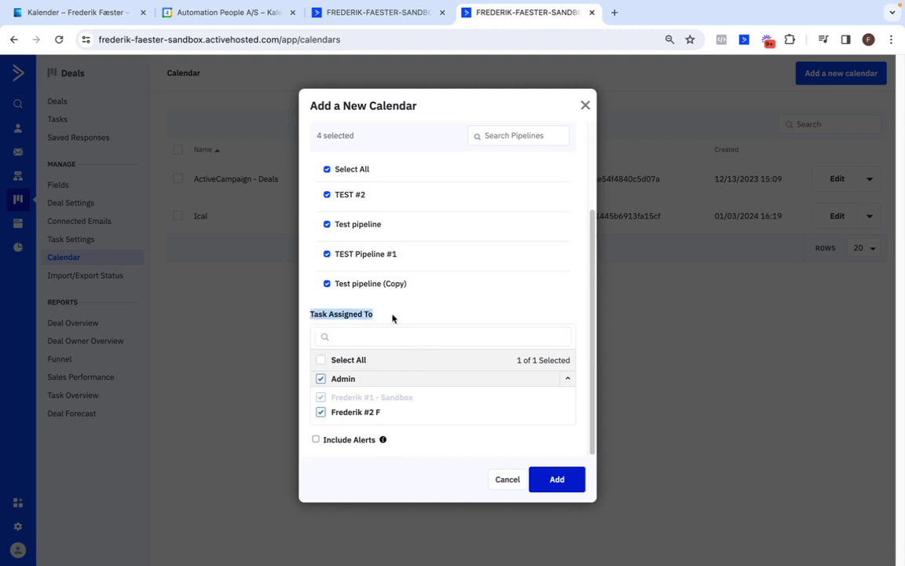
{"action": "scroll", "coordinate": [392, 317], "scroll_direction": "up", "scroll_amount": 1}
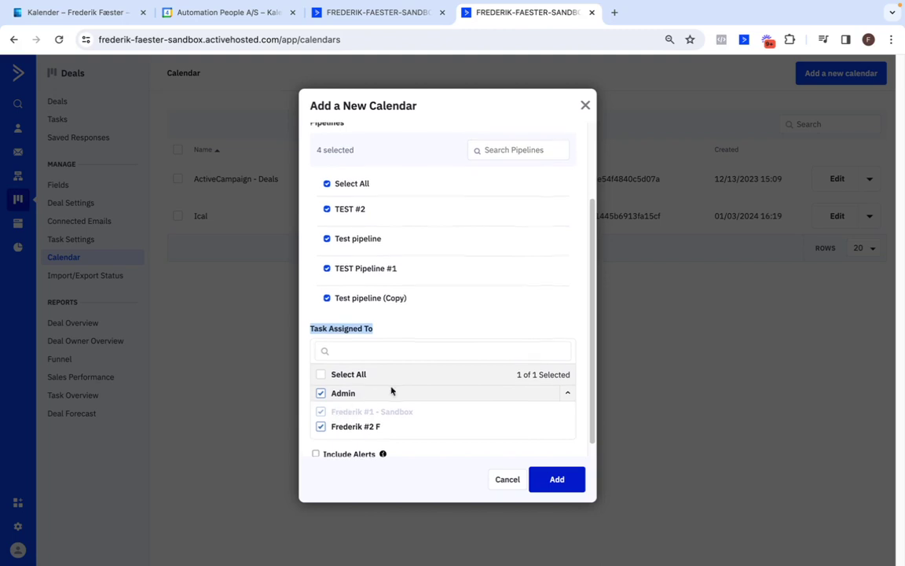
{"action": "scroll", "coordinate": [415, 322], "scroll_direction": "down", "scroll_amount": 1}
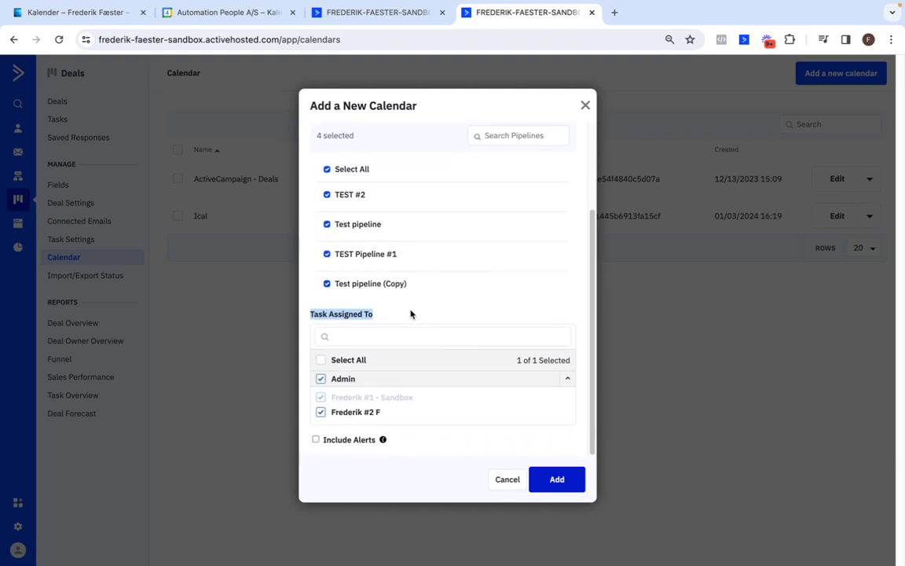
{"action": "left_click", "coordinate": [411, 314]}
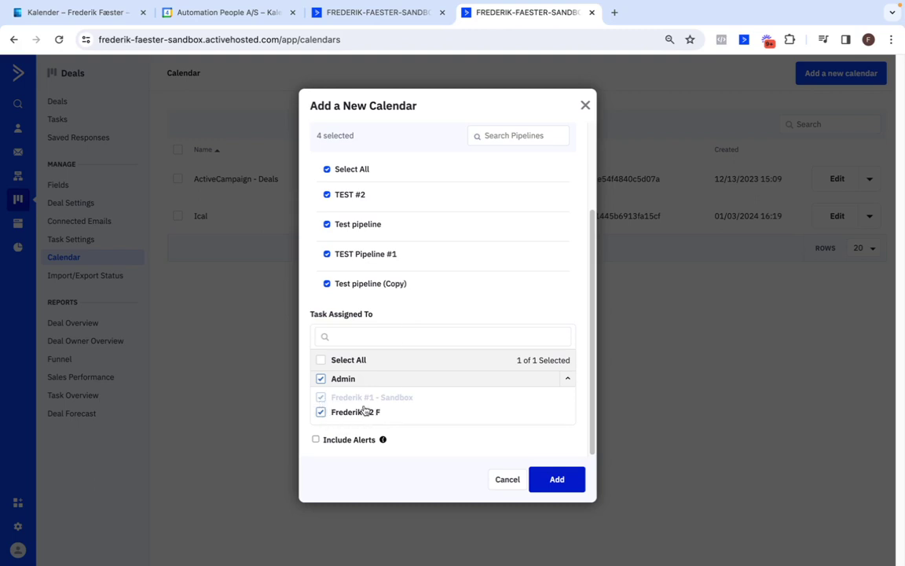
{"action": "mouse_move", "coordinate": [384, 442]}
{"action": "left_click", "coordinate": [557, 488]}
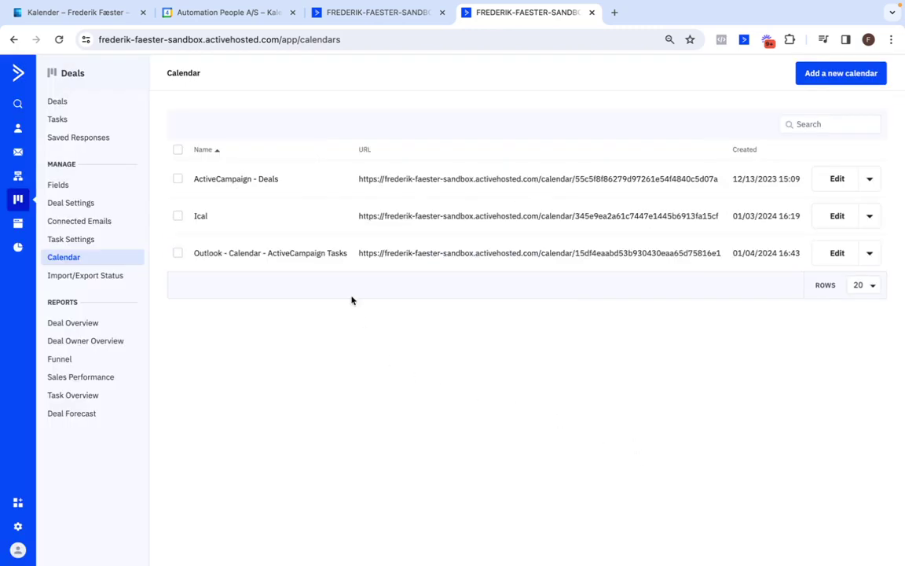
Open the "Outlook - Calendar - ActiveCampaign Tasks" calendar for editing and show its Outlook setup instructions
{"action": "left_click", "coordinate": [837, 253]}
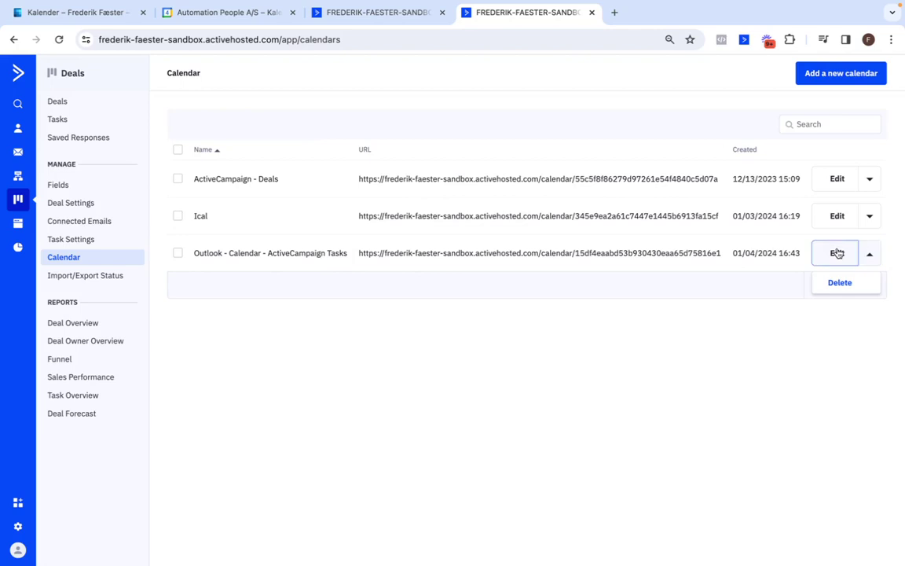
{"action": "scroll", "coordinate": [474, 304], "scroll_direction": "down", "scroll_amount": 5}
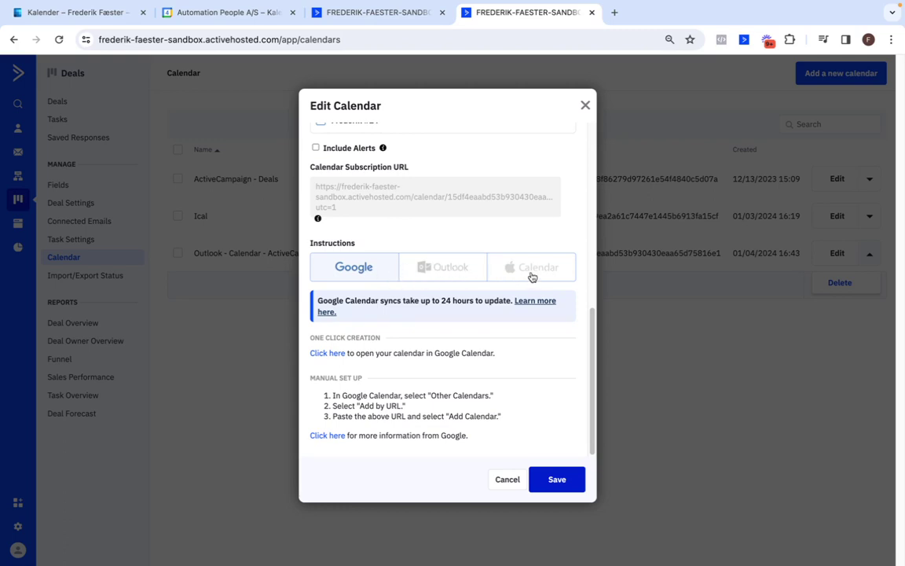
{"action": "left_click", "coordinate": [448, 272]}
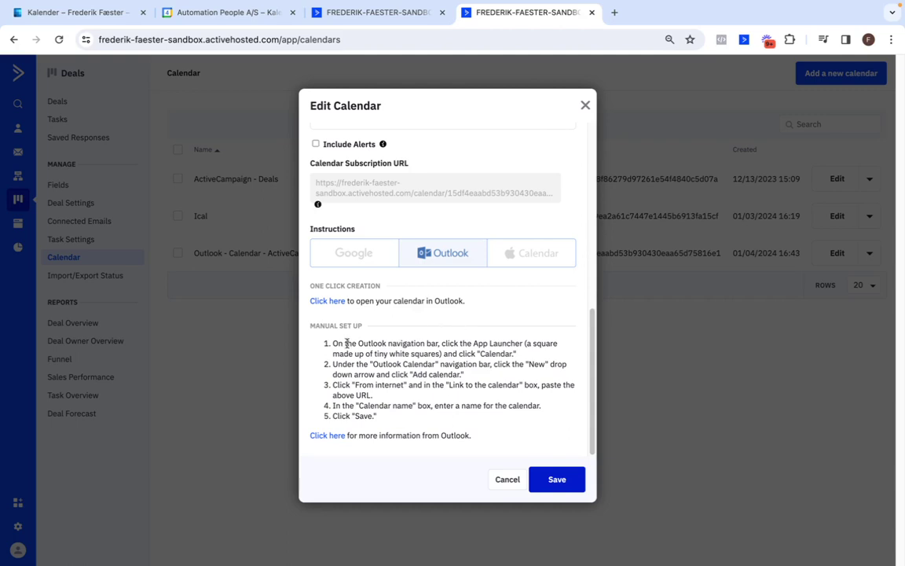
Read through the manual Outlook setup instructions, checking the Outlook calendar along the way
{"action": "left_click_drag", "start_coordinate": [332, 343], "coordinate": [533, 355]}
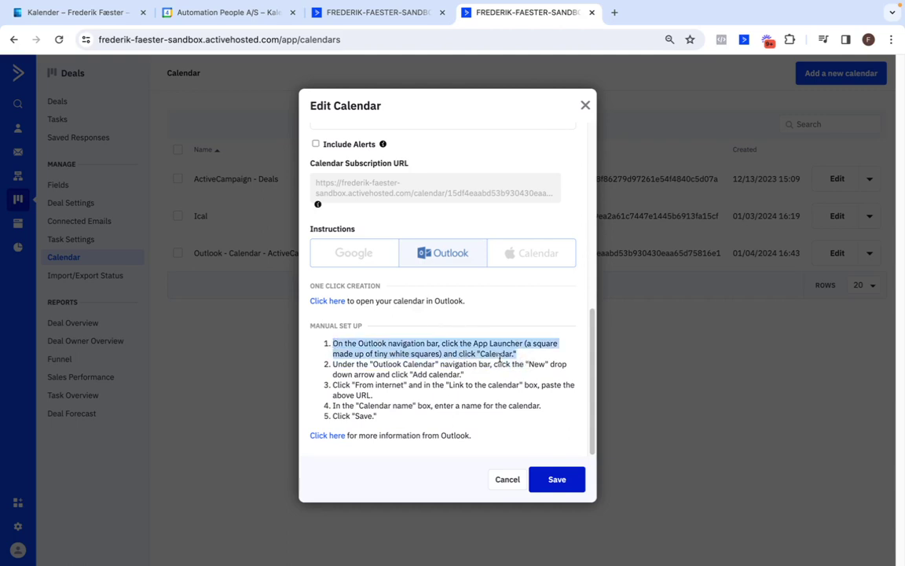
{"action": "left_click", "coordinate": [61, 18]}
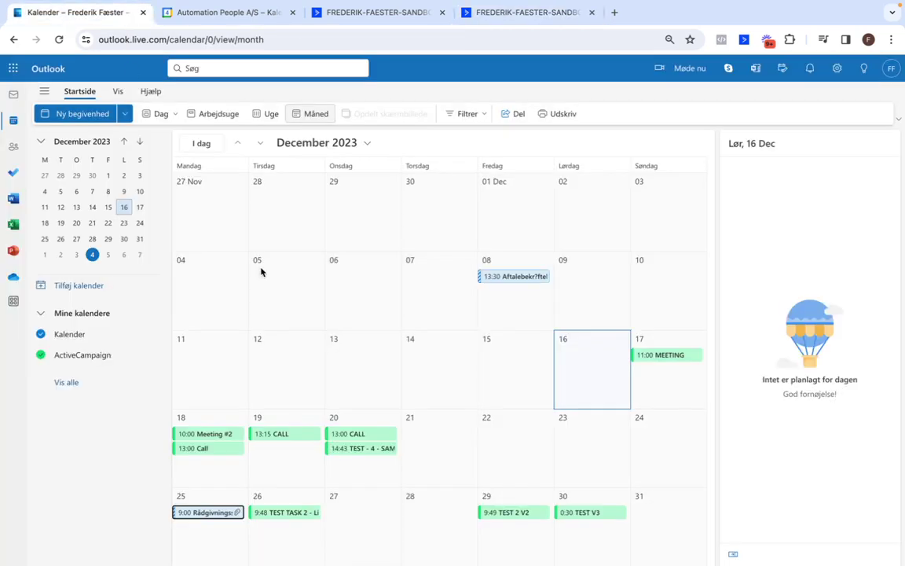
{"action": "left_click", "coordinate": [488, 15]}
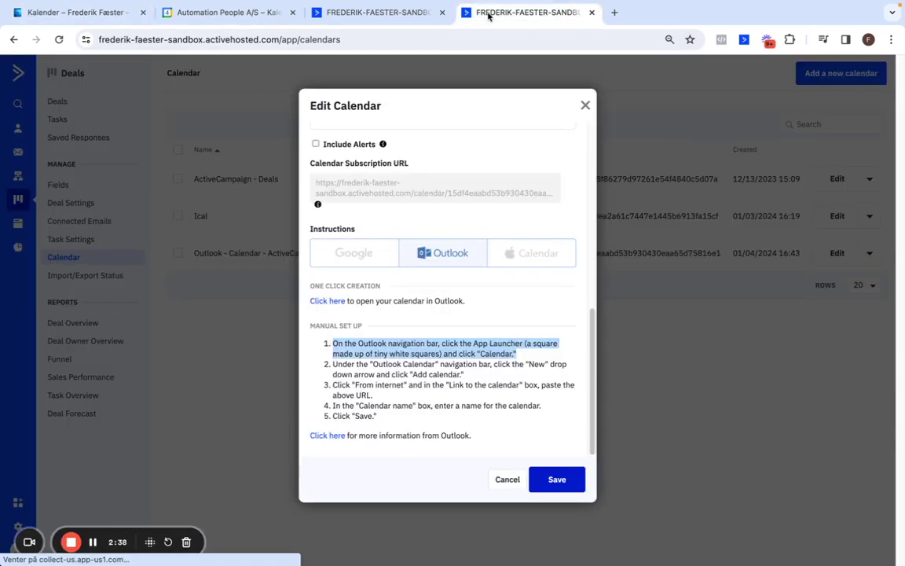
{"action": "left_click_drag", "start_coordinate": [332, 364], "coordinate": [469, 375]}
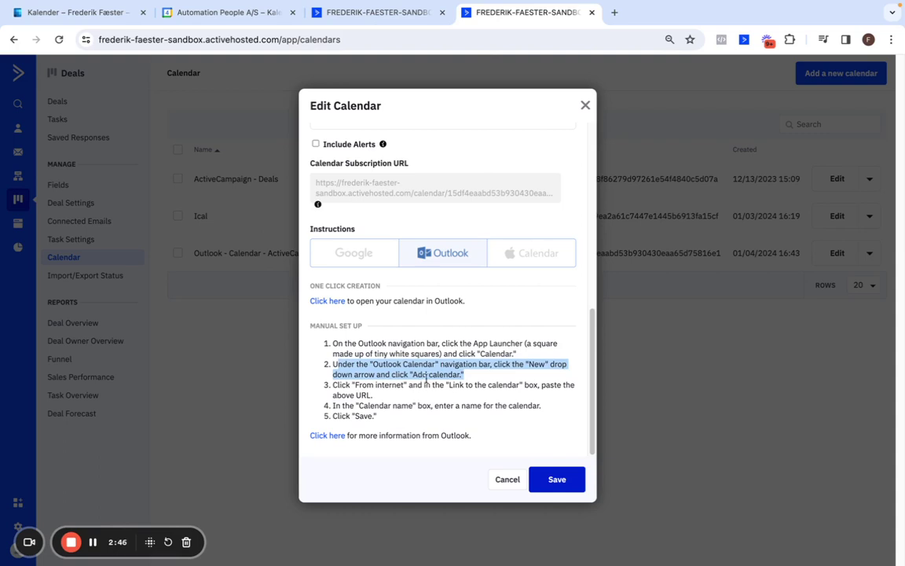
{"action": "left_click_drag", "start_coordinate": [333, 385], "coordinate": [373, 394]}
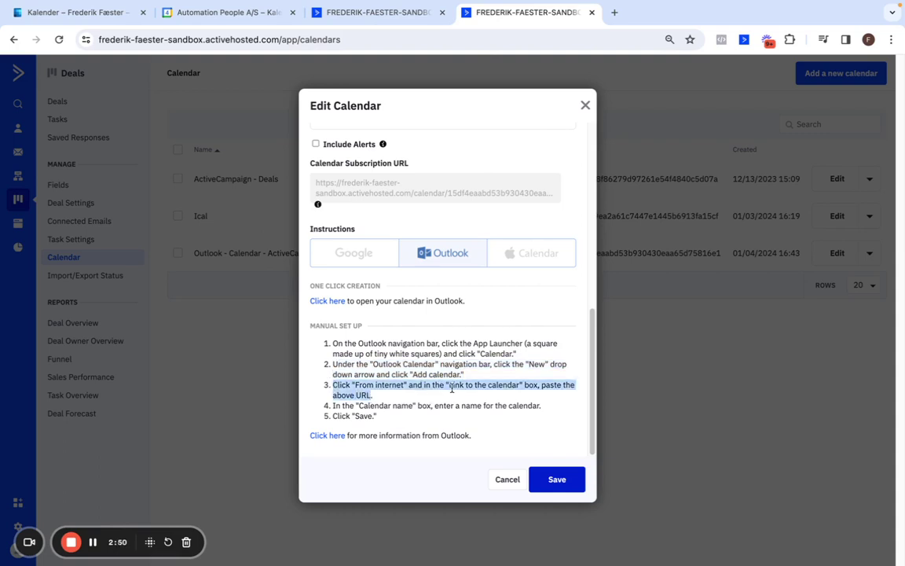
{"action": "left_click", "coordinate": [394, 400]}
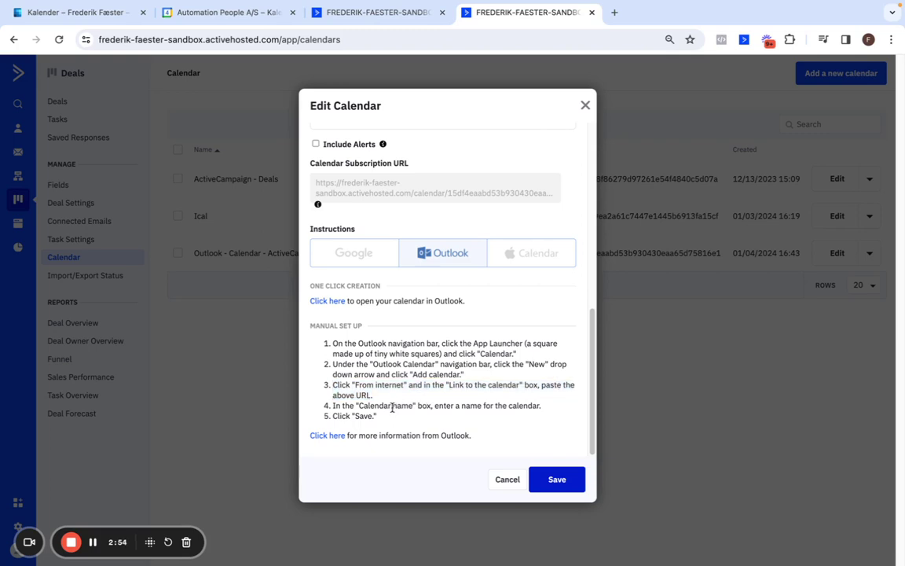
{"action": "triple_click", "coordinate": [393, 406]}
{"action": "key", "text": "ctrl+c"}
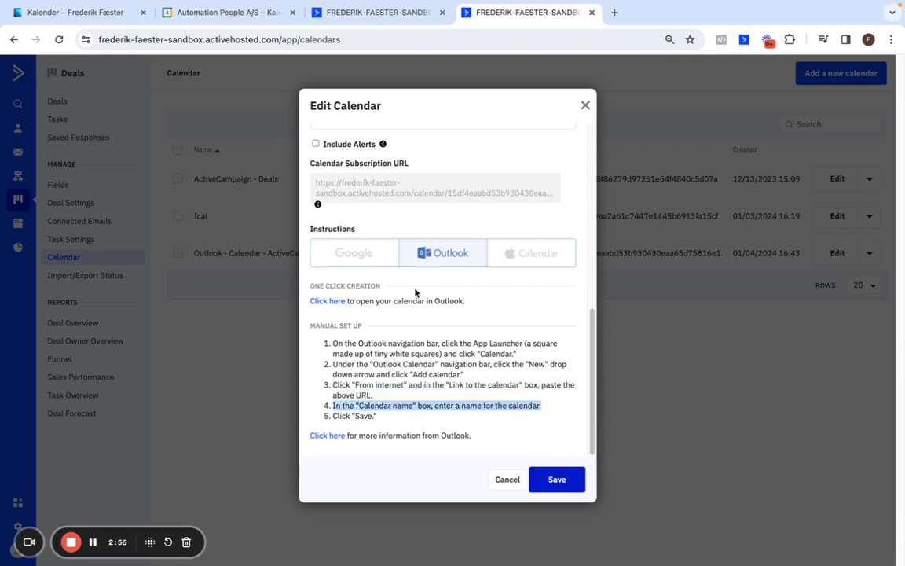
Select the whole Calendar Subscription URL in the calendar's edit dialog
{"action": "scroll", "coordinate": [485, 379], "scroll_direction": "up", "scroll_amount": 1}
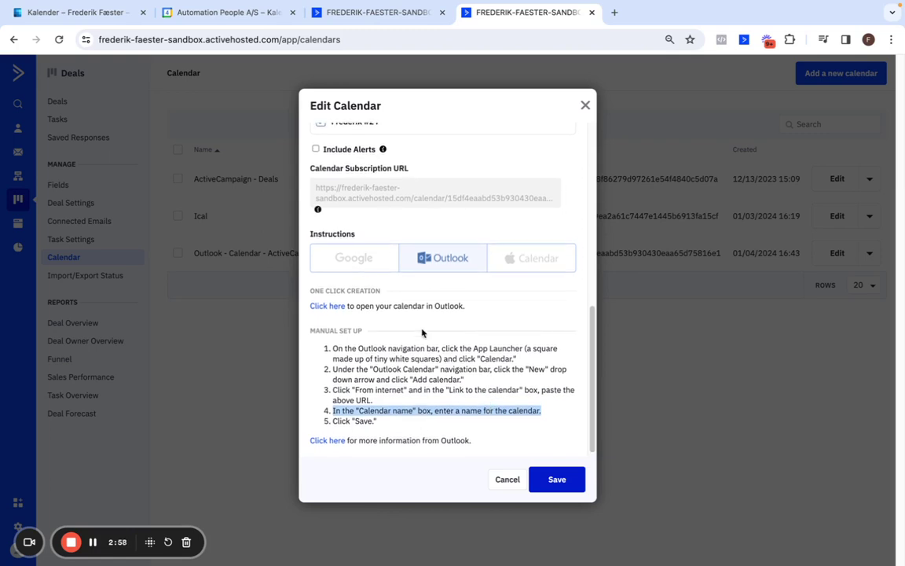
{"action": "scroll", "coordinate": [425, 333], "scroll_direction": "up", "scroll_amount": 5}
{"action": "scroll", "coordinate": [418, 323], "scroll_direction": "down", "scroll_amount": 3}
{"action": "left_click", "coordinate": [378, 281]}
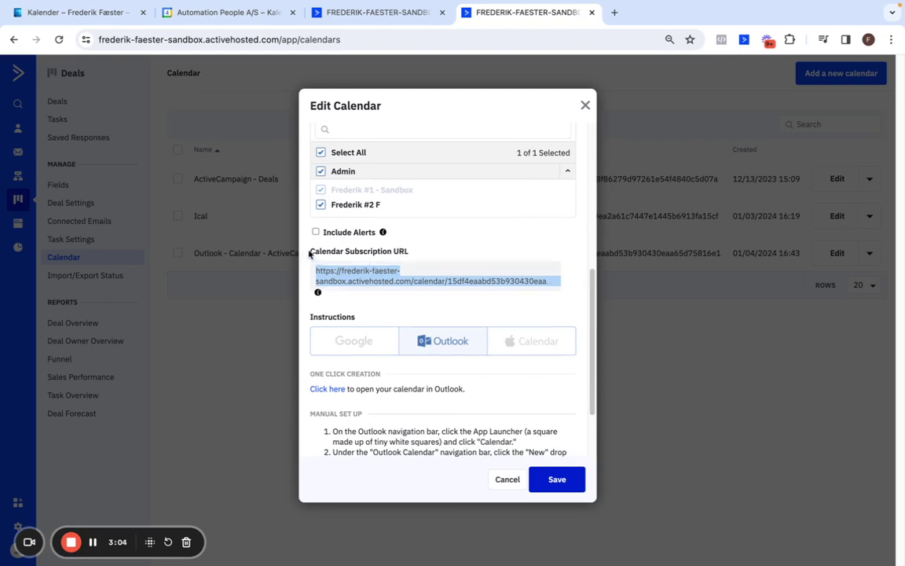
Switch to the Outlook calendar and start adding a calendar by subscribing from the internet (Abonner fra internettet)
{"action": "left_click", "coordinate": [88, 14]}
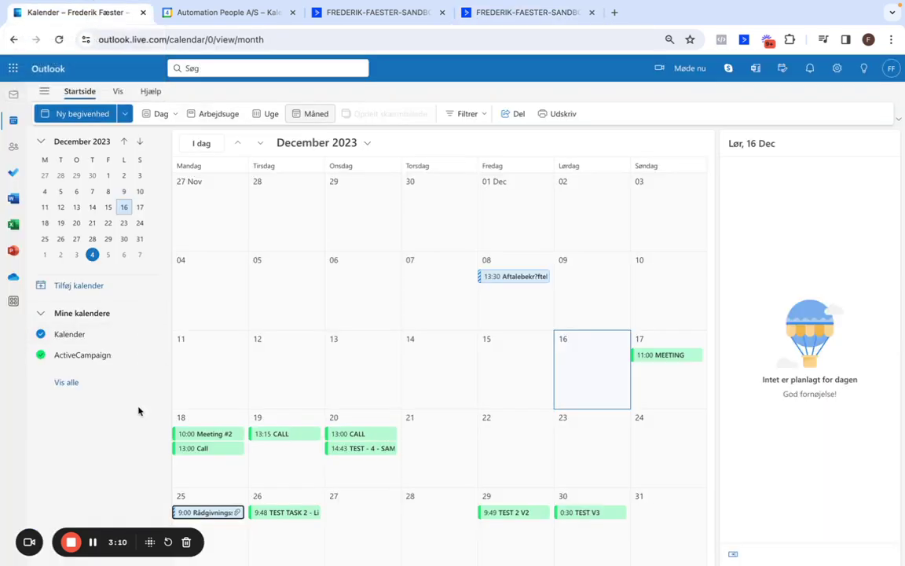
{"action": "right_click", "coordinate": [97, 431]}
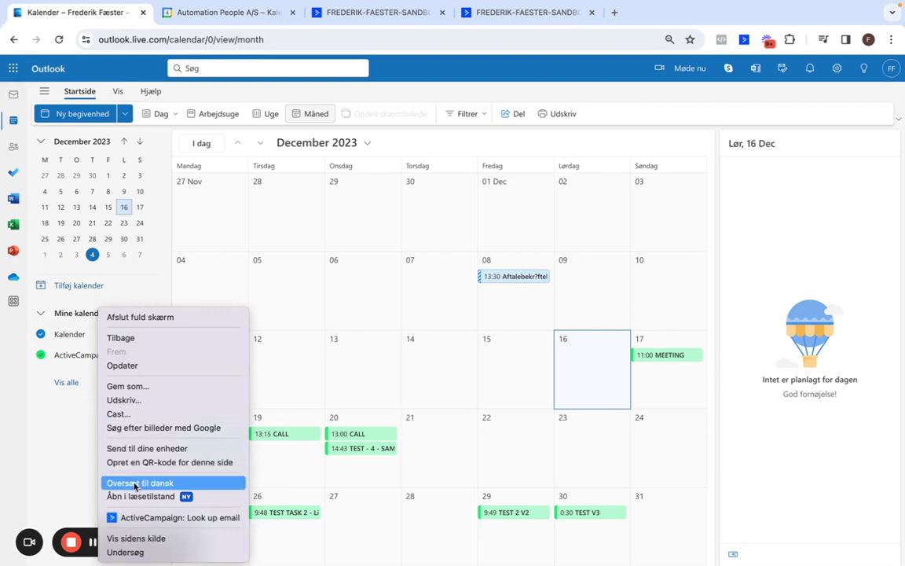
{"action": "left_click", "coordinate": [58, 430]}
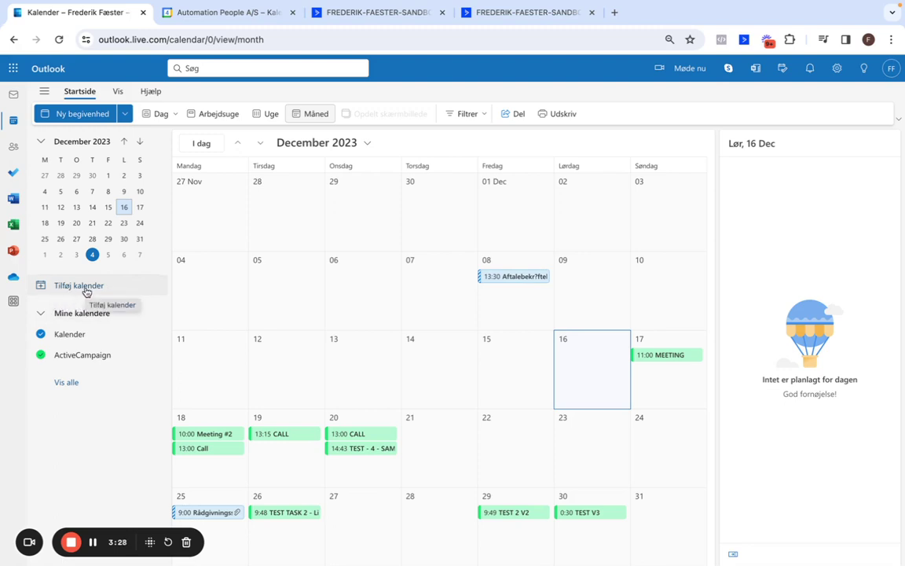
{"action": "left_click", "coordinate": [86, 291]}
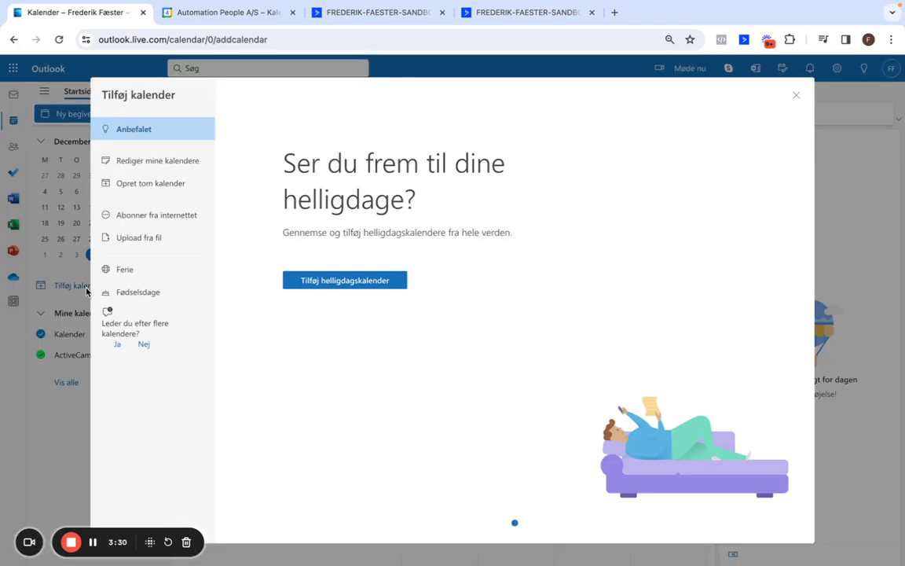
{"action": "left_click", "coordinate": [140, 223]}
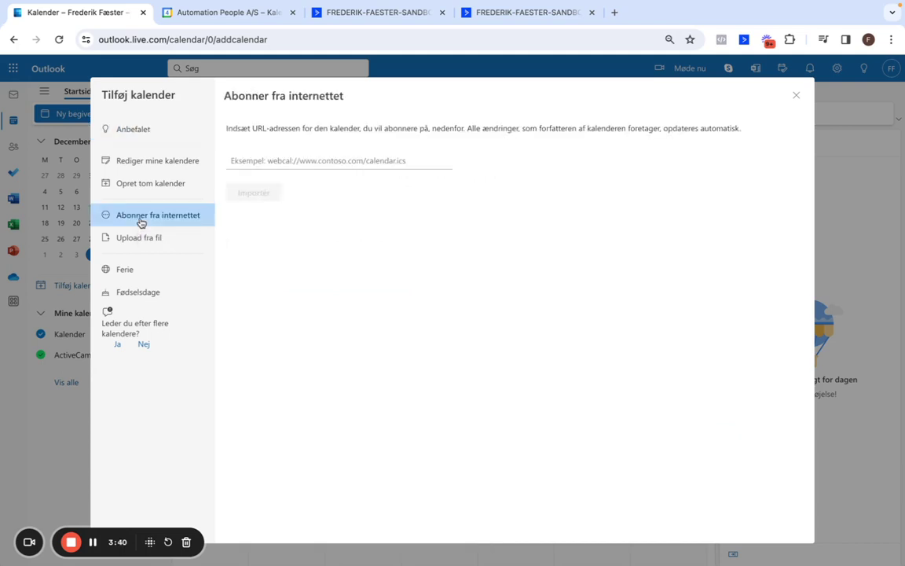
Try to paste the calendar's subscription URL into the subscription address field, and undo the entry
{"action": "left_click", "coordinate": [275, 167]}
{"action": "key", "text": "ctrl+v"}
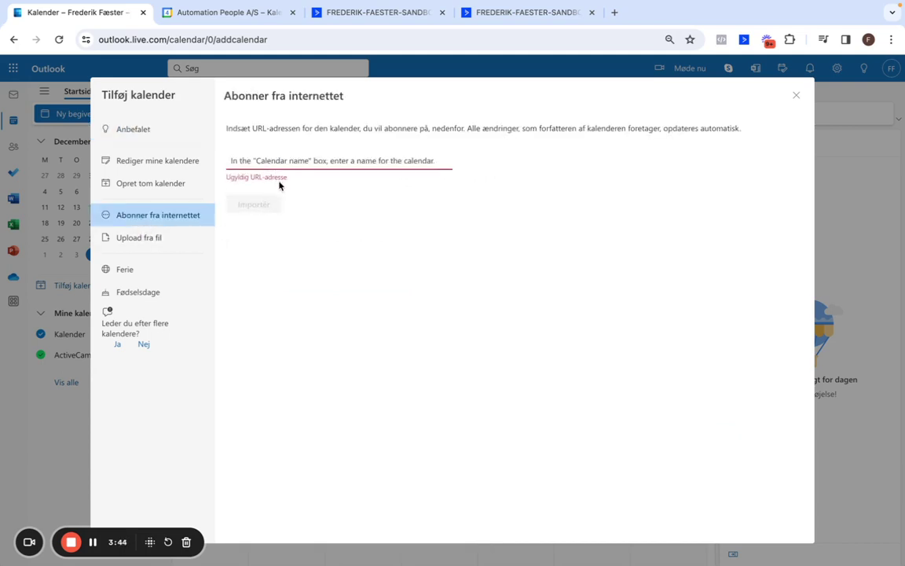
{"action": "key", "text": "ctrl+z"}
Copy the Calendar Subscription URL from the ActiveCampaign calendar dialog and paste it into Outlook's subscription address field
{"action": "left_click", "coordinate": [519, 11]}
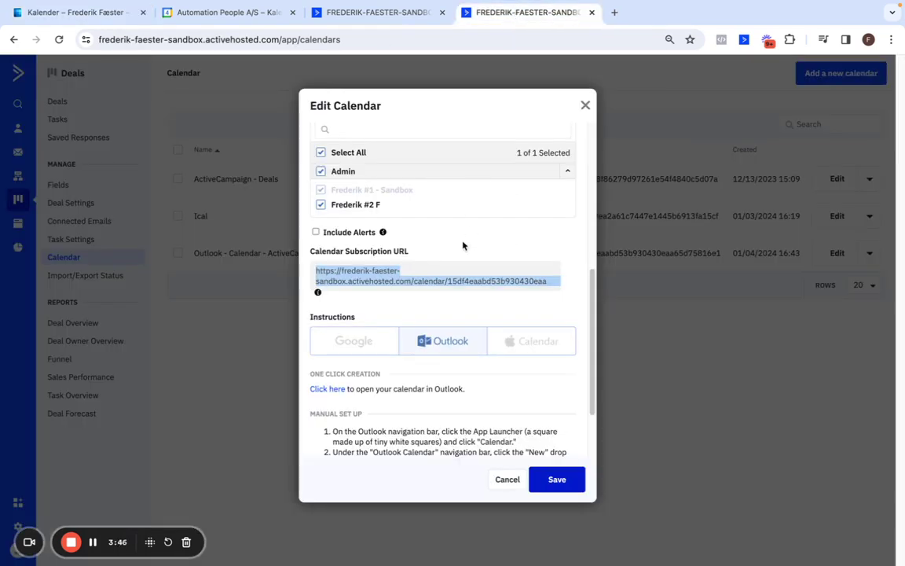
{"action": "left_click", "coordinate": [462, 299]}
{"action": "left_click", "coordinate": [349, 272]}
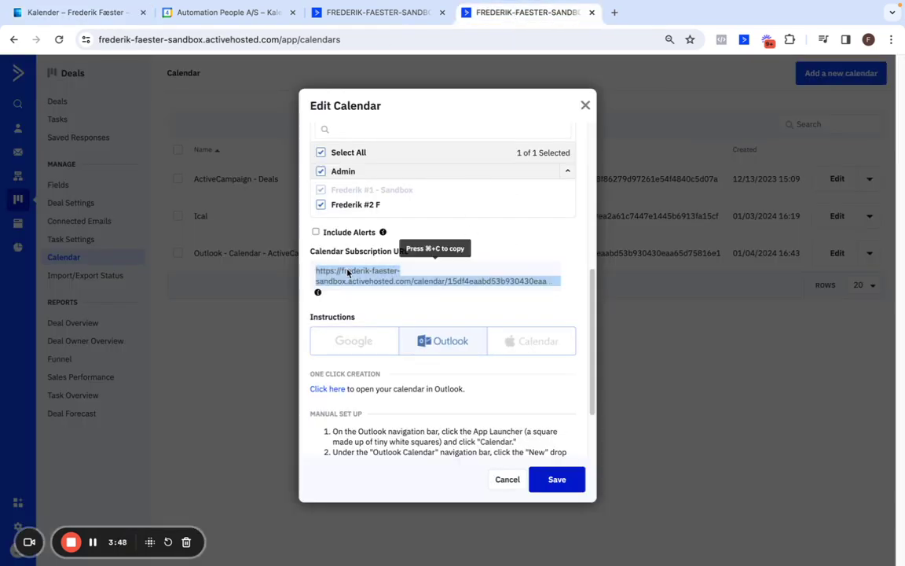
{"action": "key", "text": "super+c"}
{"action": "left_click", "coordinate": [86, 12]}
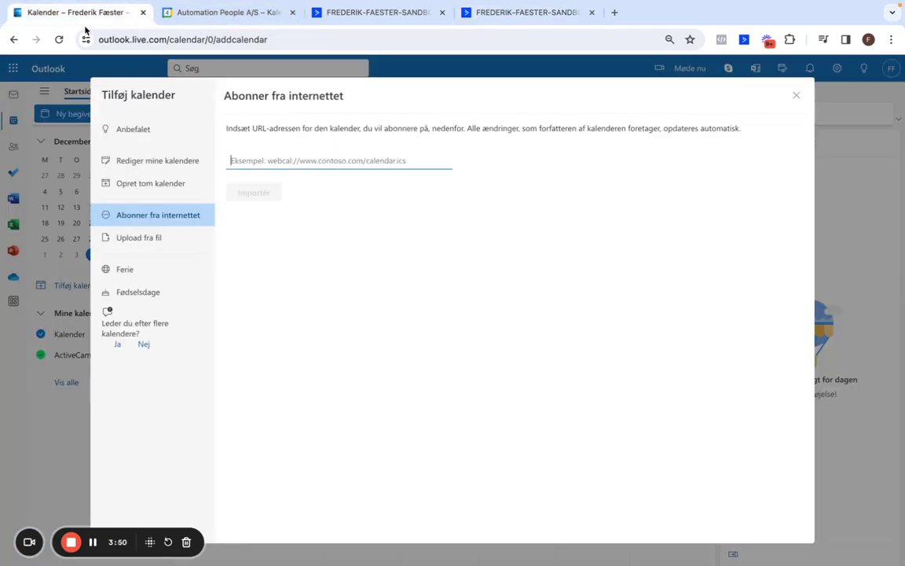
{"action": "key", "text": "super+v"}
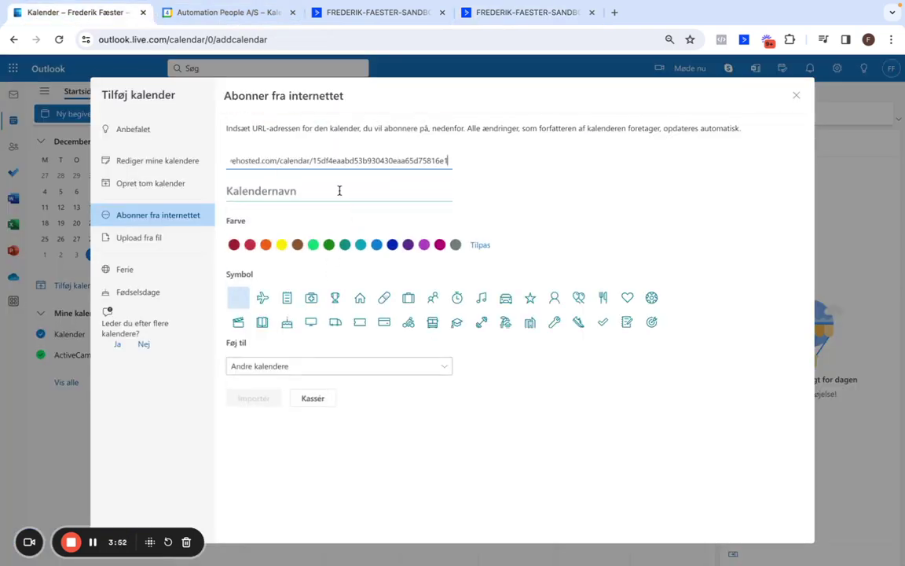
Name the subscribed calendar "ActiveCampaign - Tasks", import it, and close the add-calendar dialog
{"action": "left_click", "coordinate": [340, 190]}
{"action": "type", "text": "ActiveCam"}
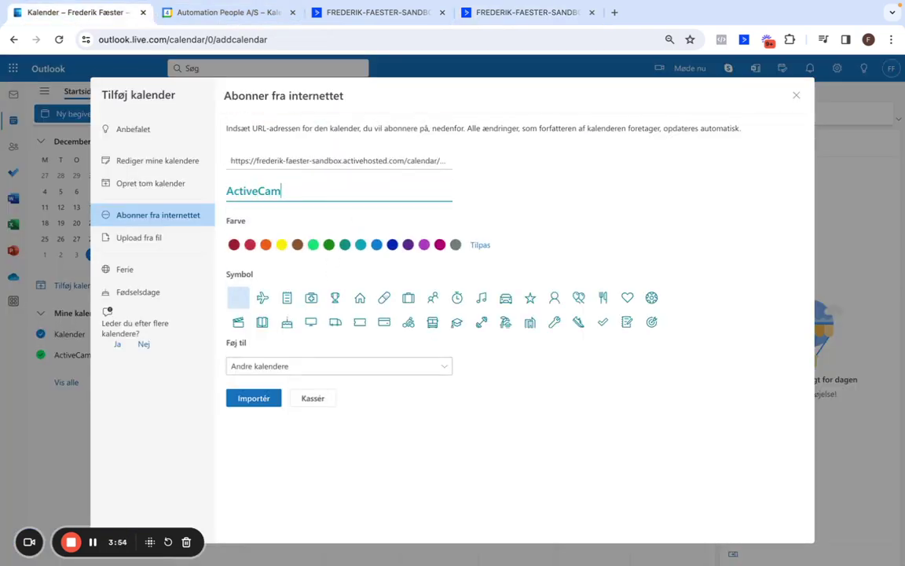
{"action": "type", "text": "paign - Tasks"}
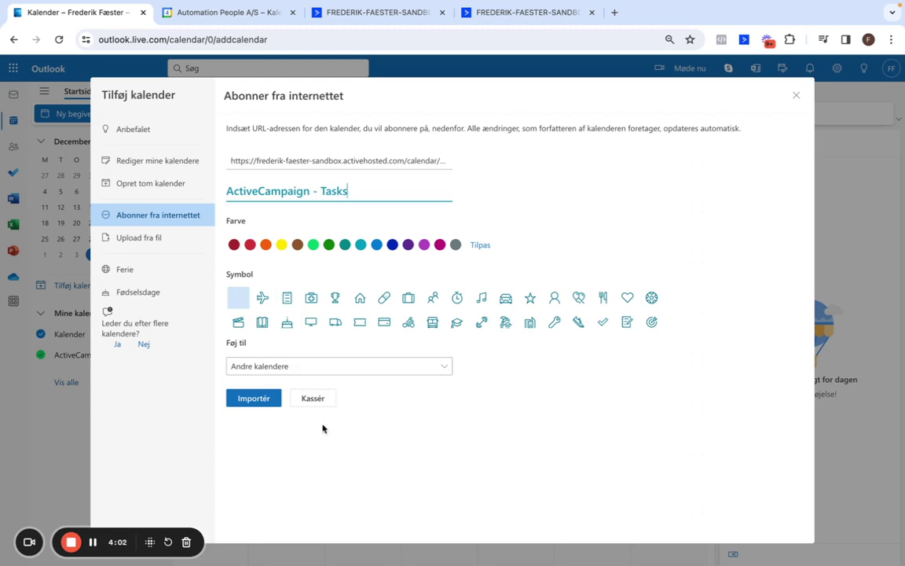
{"action": "left_click", "coordinate": [254, 399]}
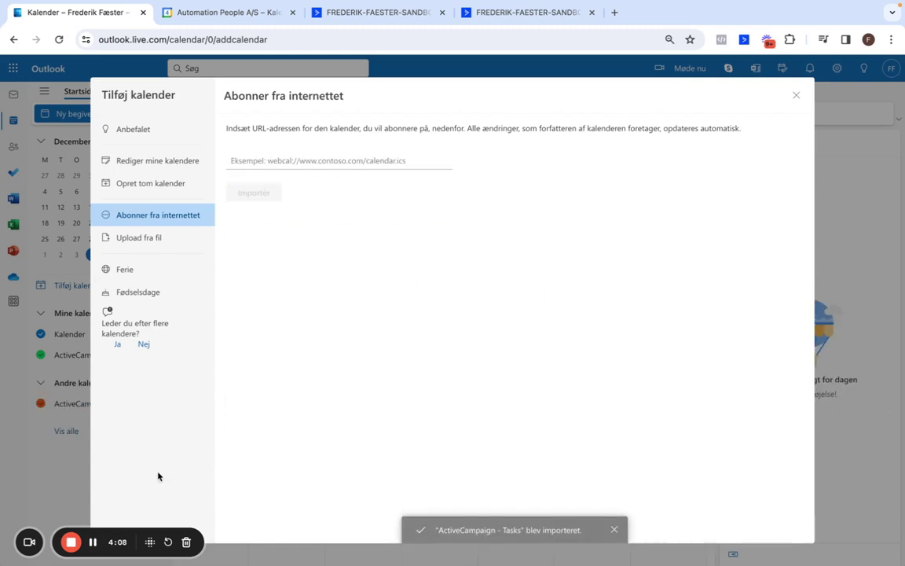
{"action": "left_click", "coordinate": [796, 96]}
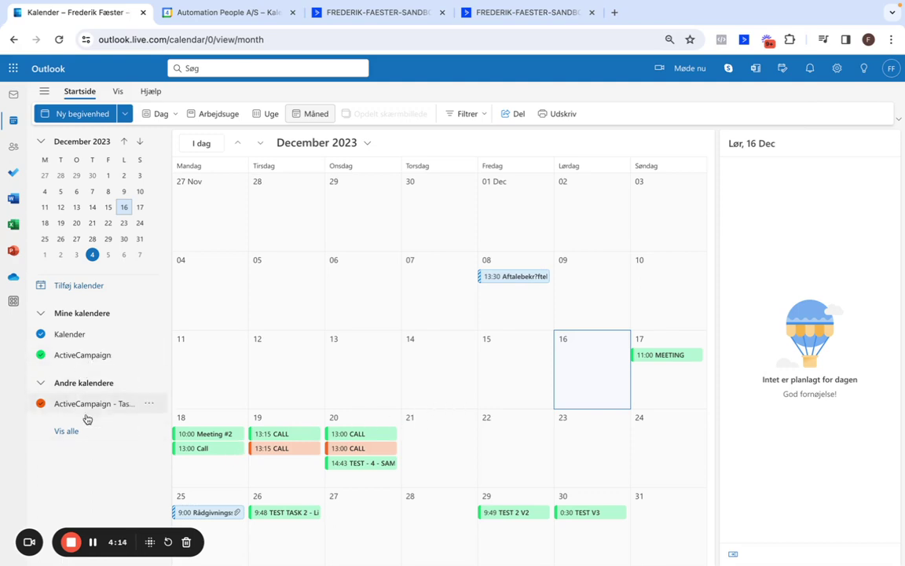
Hide the existing ActiveCampaign calendar and inspect the TEST TASK events on 10 and 12 January 2024
{"action": "left_click", "coordinate": [42, 356]}
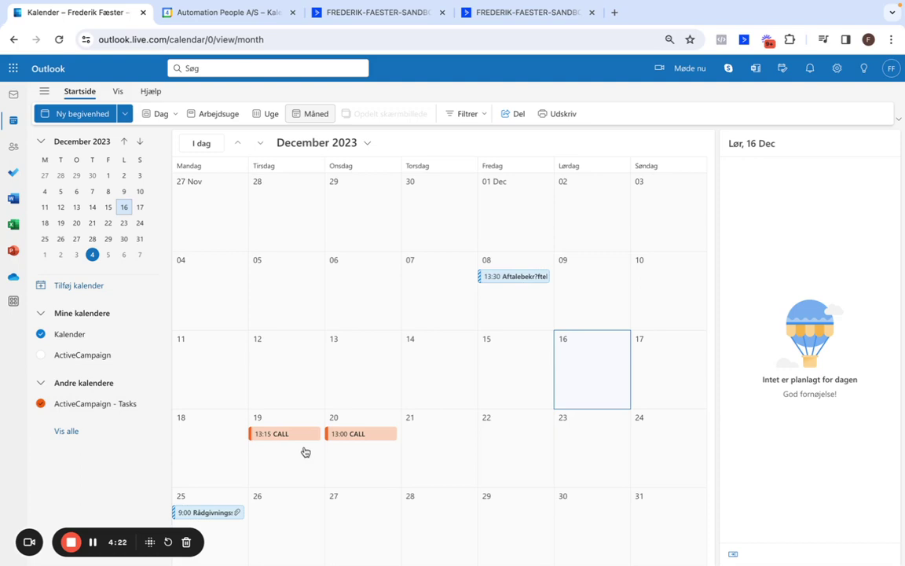
{"action": "left_click", "coordinate": [260, 144]}
{"action": "left_click", "coordinate": [370, 276]}
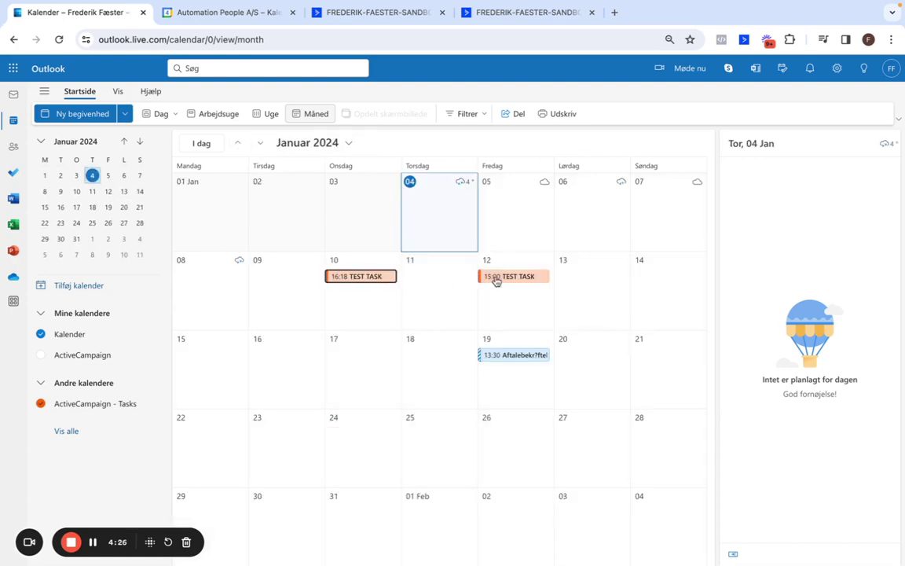
{"action": "left_click", "coordinate": [645, 287]}
{"action": "left_click", "coordinate": [505, 276]}
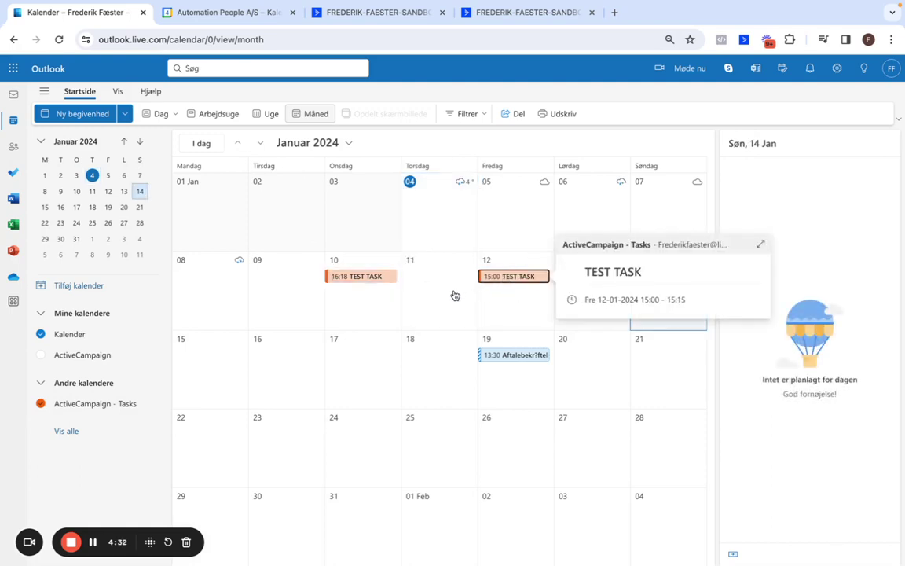
{"action": "left_click", "coordinate": [364, 279]}
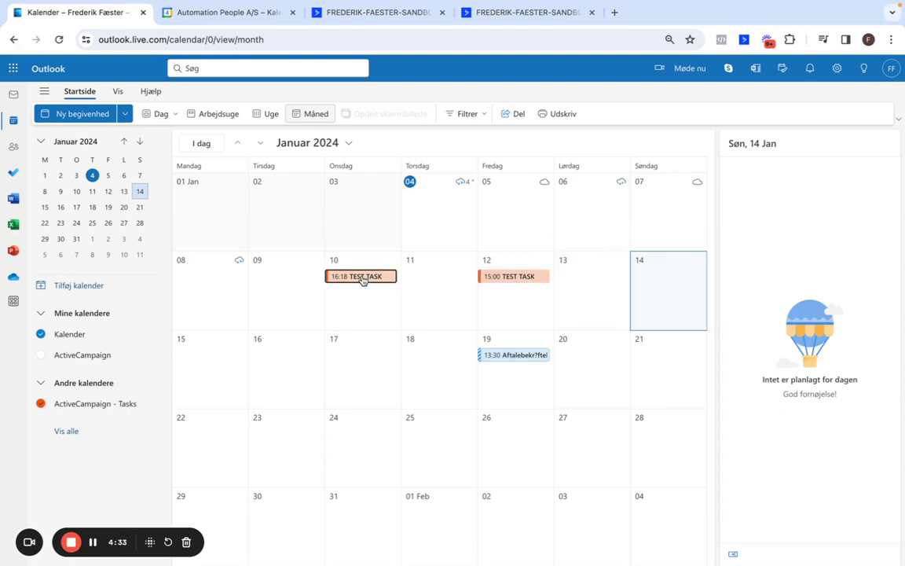
{"action": "left_click", "coordinate": [98, 466]}
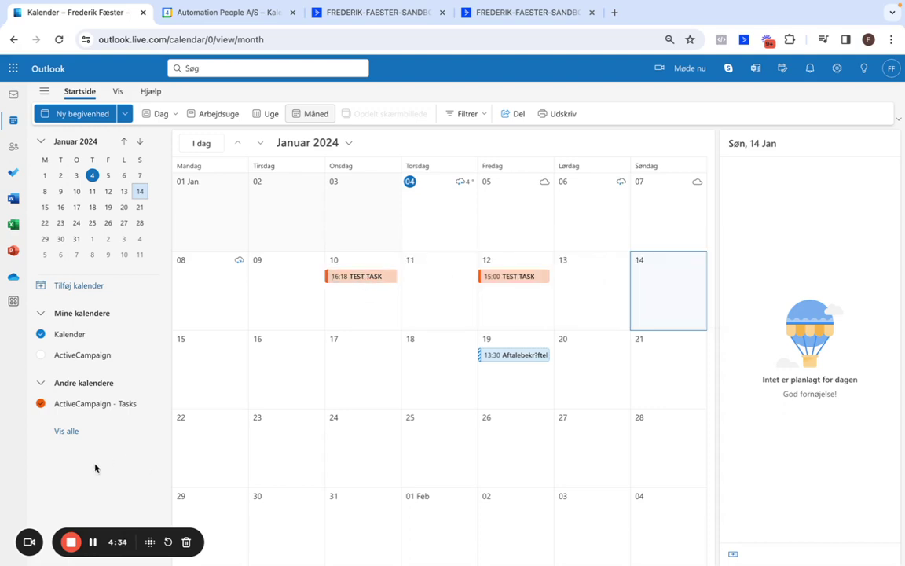
Switch to the ActiveCampaign calendar dialog, show the Google instructions, and copy the Calendar Subscription URL
{"action": "left_click", "coordinate": [509, 18]}
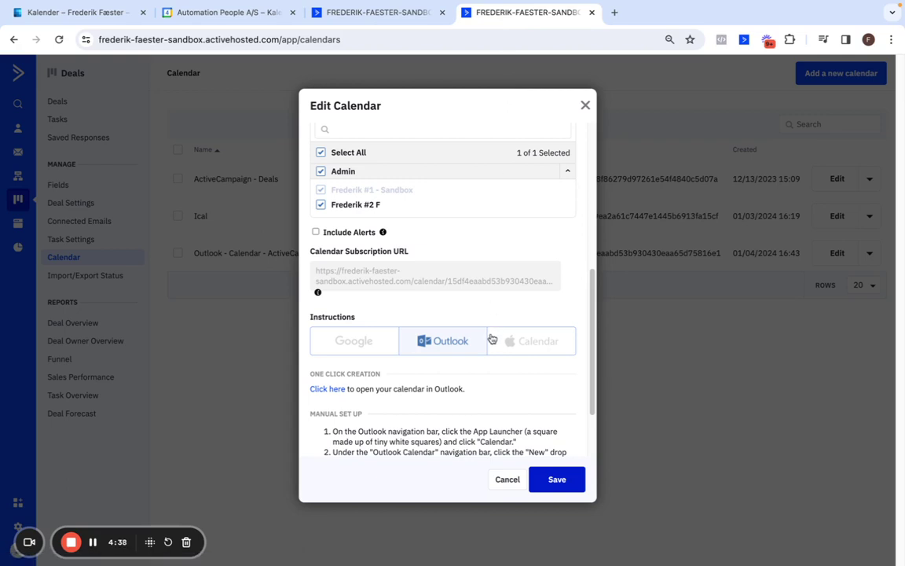
{"action": "left_click", "coordinate": [377, 344]}
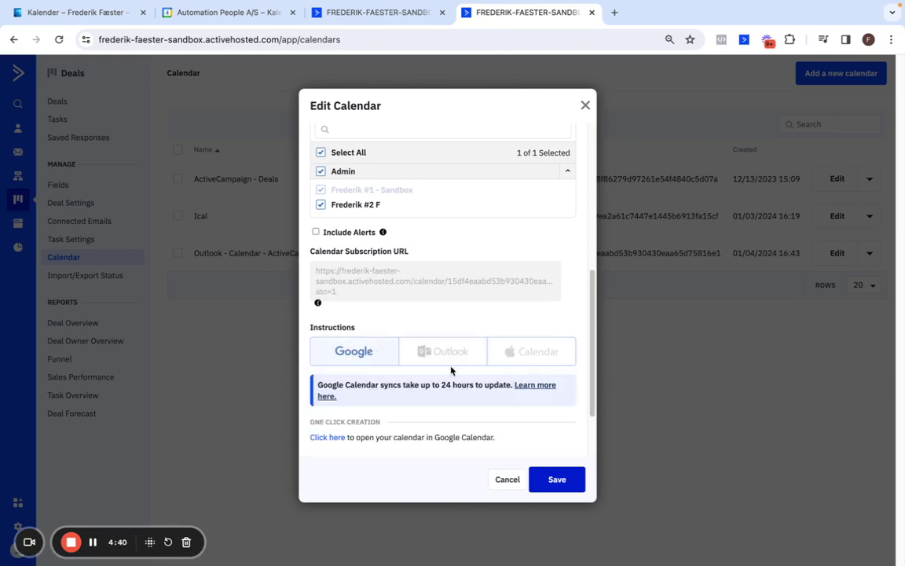
{"action": "left_click", "coordinate": [324, 275]}
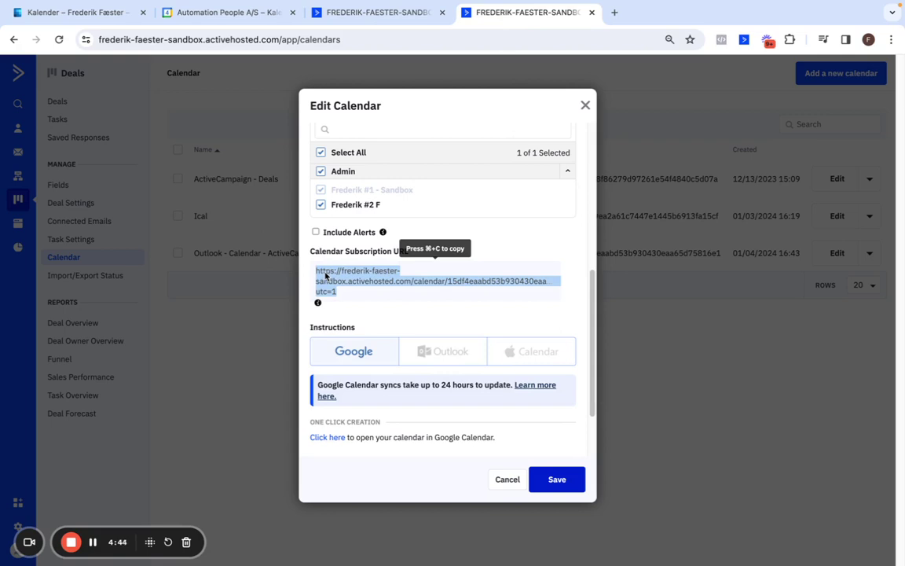
Read through the three manual setup steps for Google Calendar
{"action": "scroll", "coordinate": [395, 311], "scroll_direction": "down", "scroll_amount": 2}
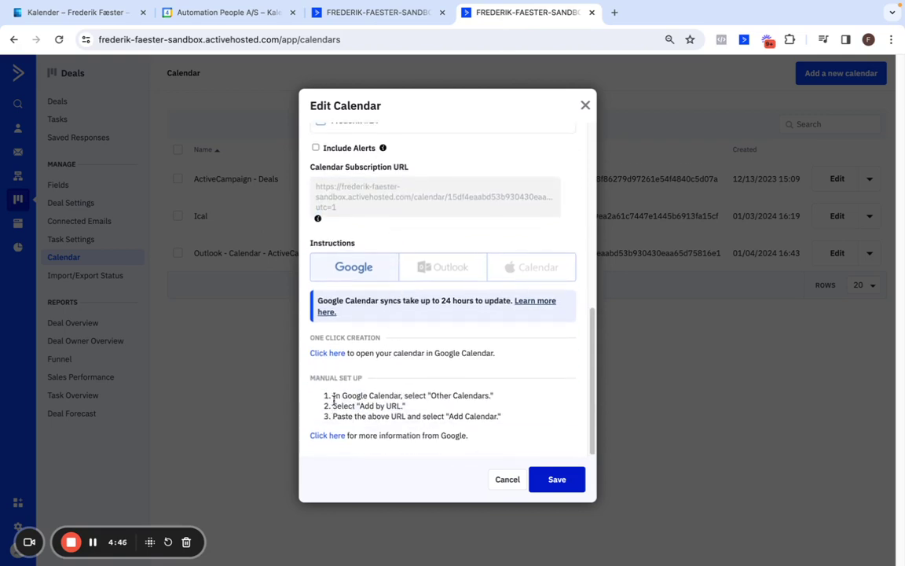
{"action": "left_click_drag", "start_coordinate": [333, 397], "coordinate": [495, 399]}
{"action": "left_click_drag", "start_coordinate": [411, 409], "coordinate": [326, 410]}
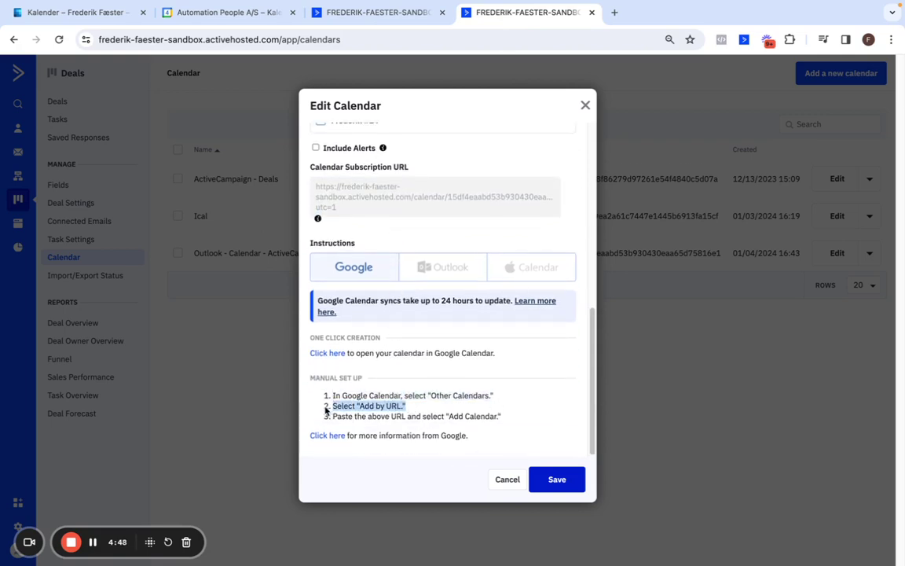
{"action": "left_click_drag", "start_coordinate": [505, 417], "coordinate": [315, 420]}
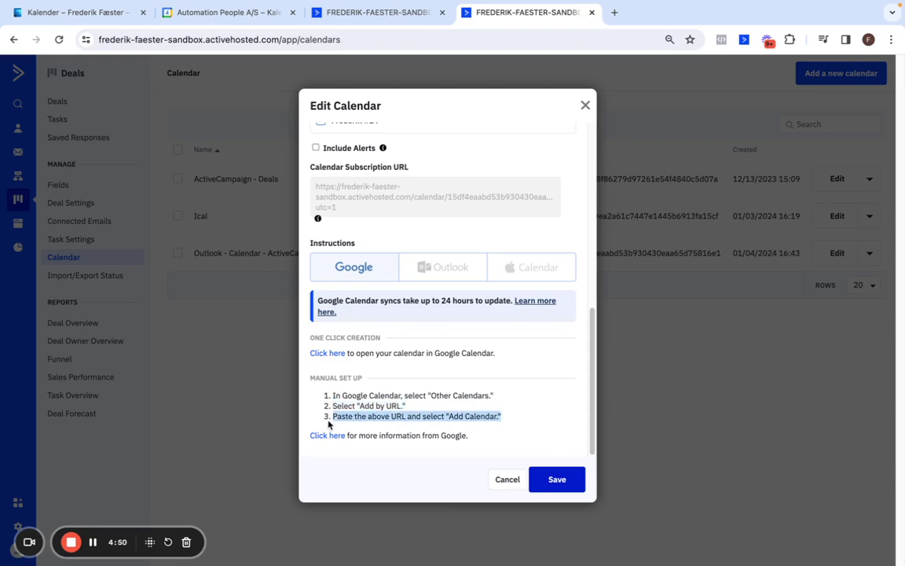
Switch to Google Calendar and add another calendar from a web address (Fra webadresse) using the copied subscription URL
{"action": "left_click", "coordinate": [217, 18]}
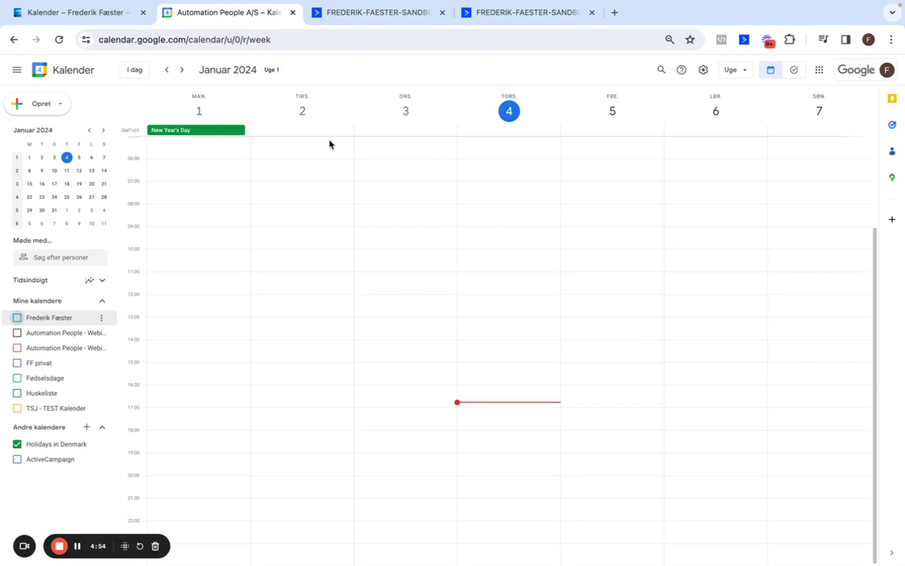
{"action": "left_click", "coordinate": [87, 429]}
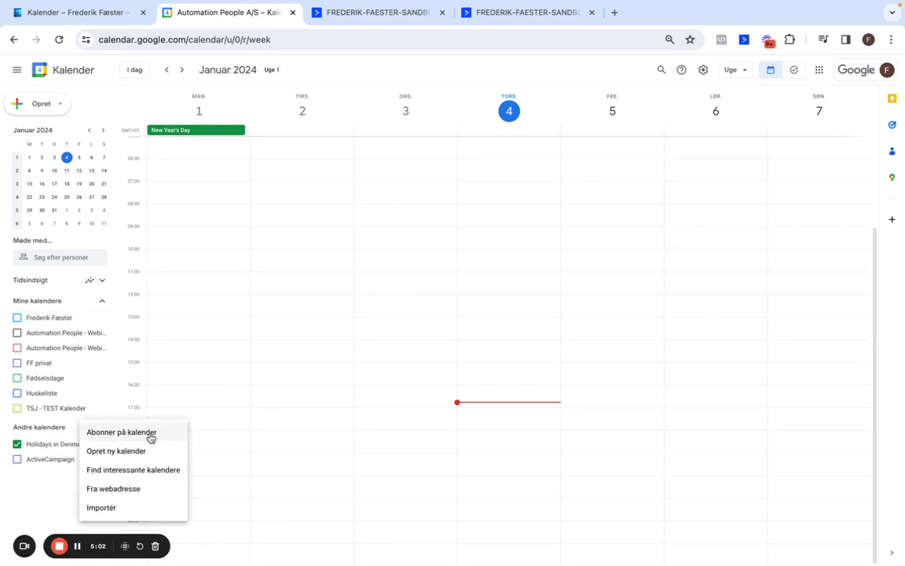
{"action": "left_click", "coordinate": [153, 489]}
{"action": "left_click", "coordinate": [269, 126]}
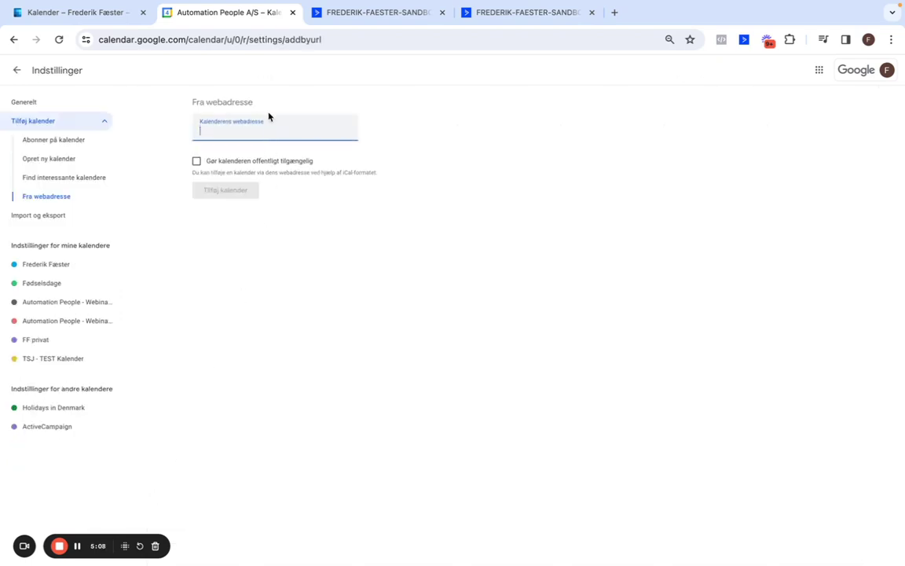
{"action": "key", "text": "ctrl+v"}
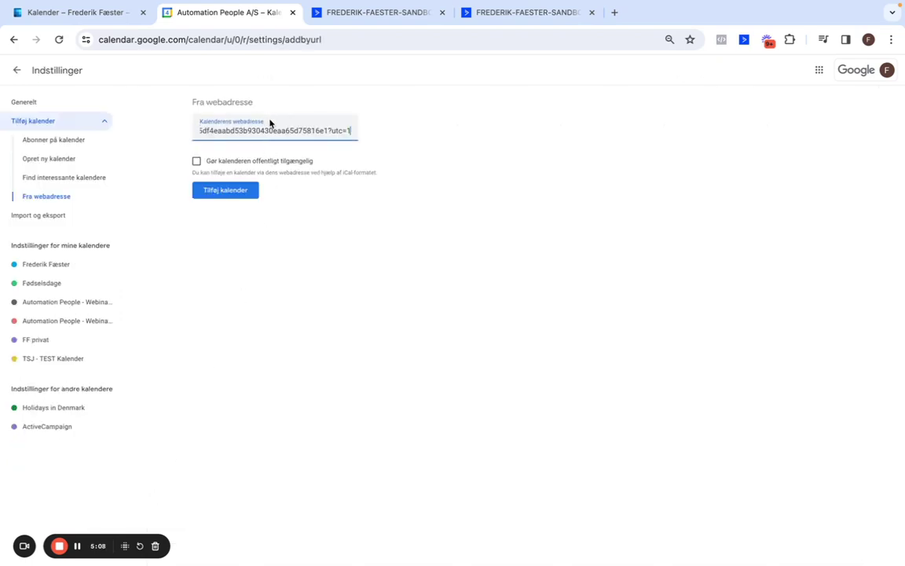
{"action": "left_click", "coordinate": [234, 195]}
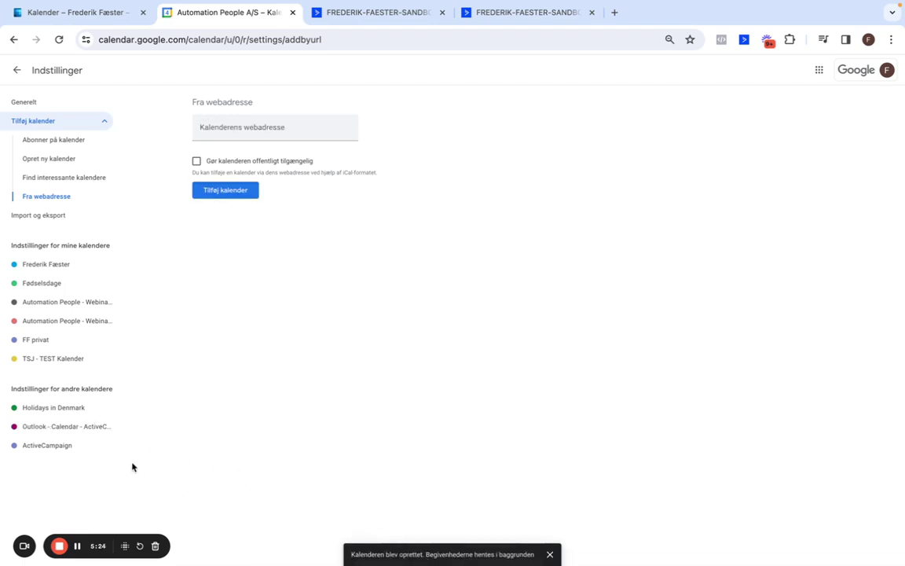
Rename the newly added calendar as "Google Calendar - ActiveCampaign Tasks" in its settings and return to the week view
{"action": "left_click", "coordinate": [71, 429]}
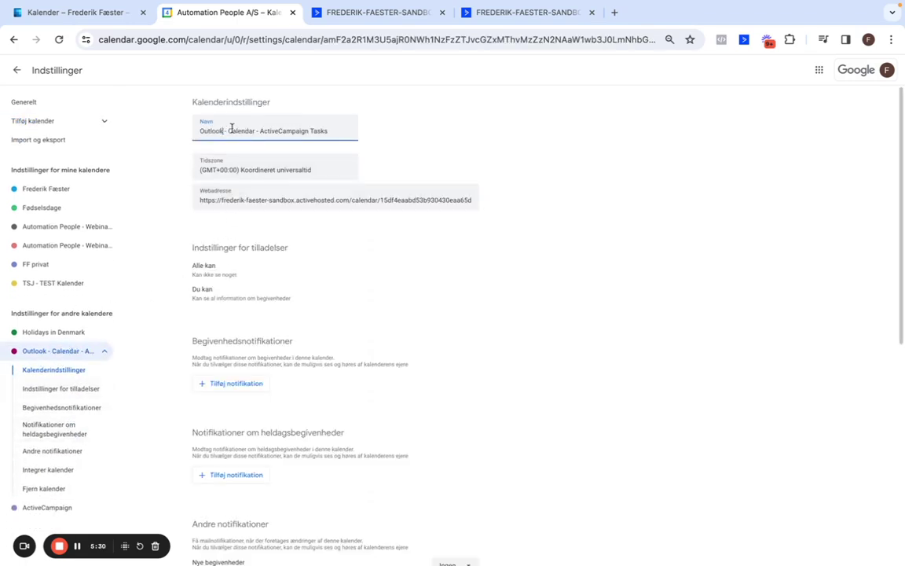
{"action": "left_click", "coordinate": [516, 14]}
{"action": "scroll", "coordinate": [421, 243], "scroll_direction": "up", "scroll_amount": 10}
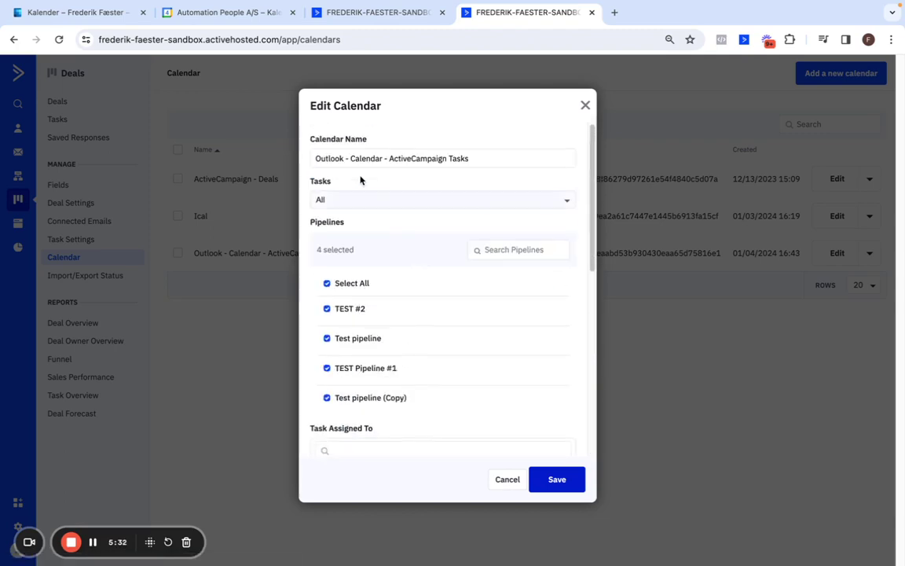
{"action": "left_click", "coordinate": [135, 16]}
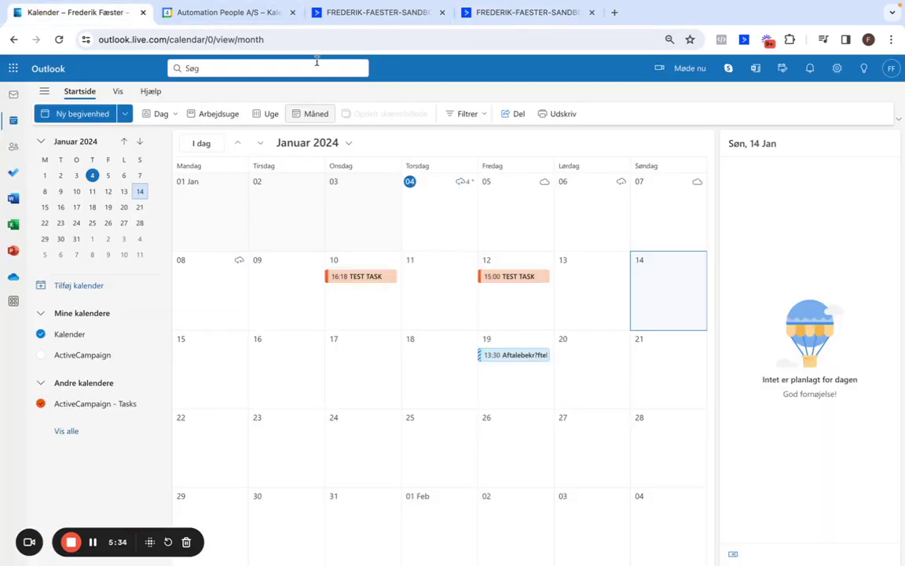
{"action": "left_click", "coordinate": [226, 13]}
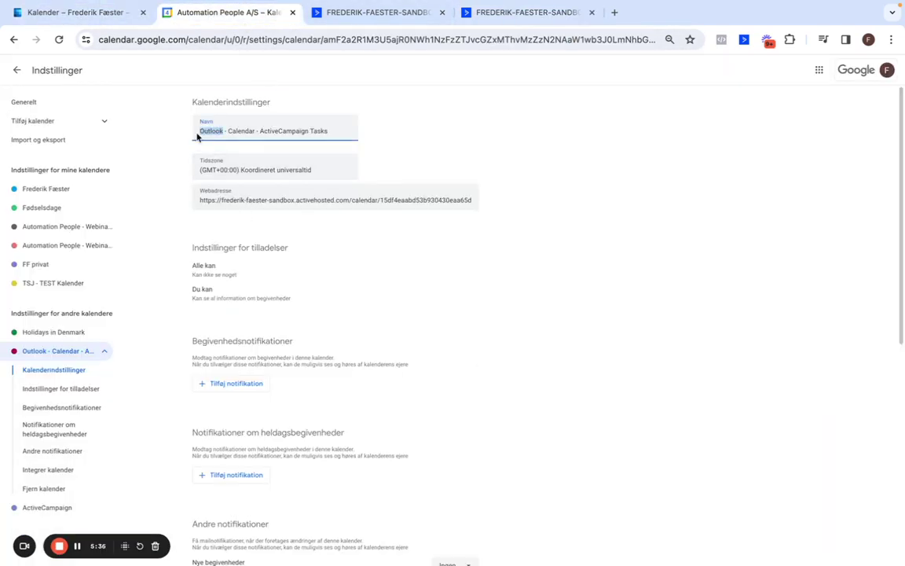
{"action": "type", "text": "Google"}
{"action": "key", "text": "Delete"}
{"action": "key", "text": "Delete"}
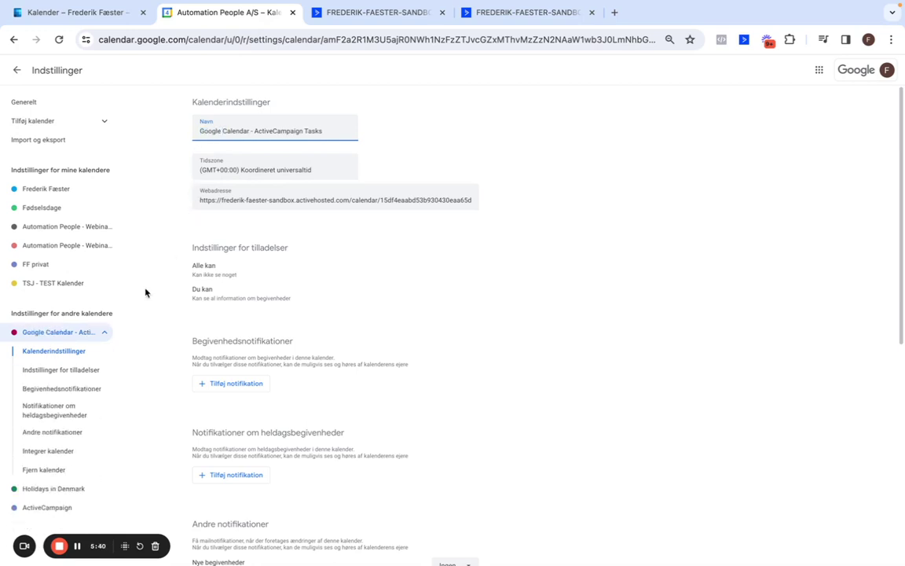
{"action": "scroll", "coordinate": [308, 323], "scroll_direction": "down", "scroll_amount": 5}
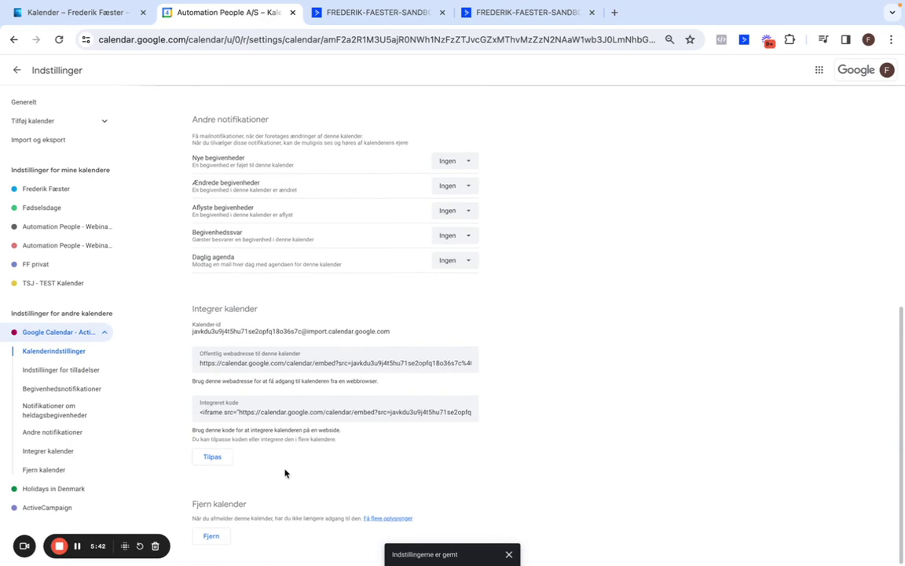
{"action": "scroll", "coordinate": [286, 472], "scroll_direction": "up", "scroll_amount": 5}
{"action": "left_click", "coordinate": [17, 72]}
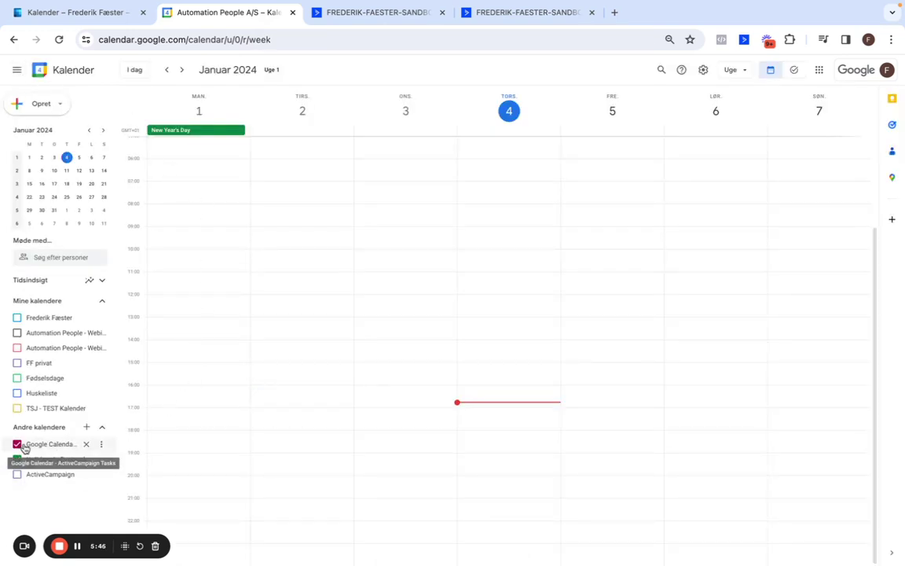
Toggle the display of the Google Calendar - ActiveCampaign Tasks calendar to look for its events, leaving it hidden
{"action": "left_click", "coordinate": [18, 446]}
{"action": "left_click", "coordinate": [18, 447]}
{"action": "left_click", "coordinate": [19, 447]}
{"action": "left_click", "coordinate": [20, 447]}
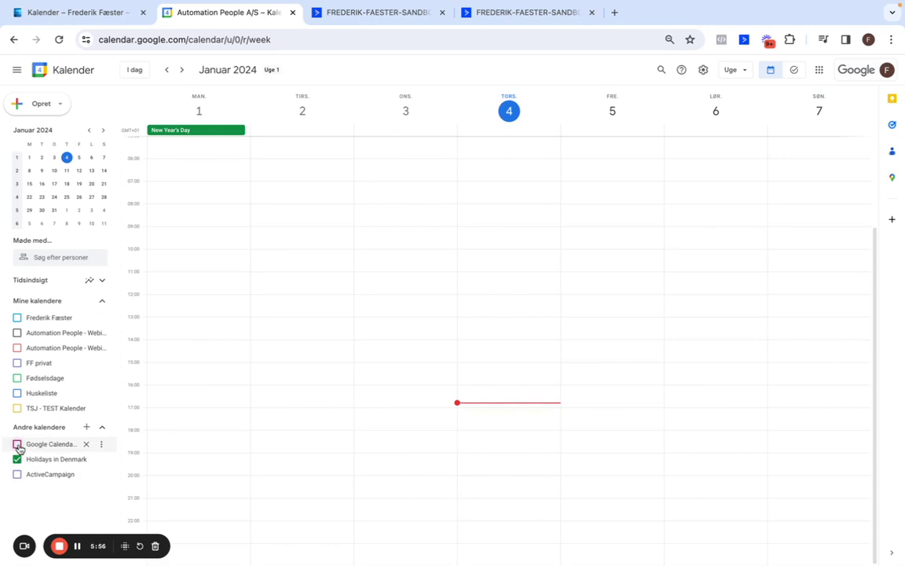
{"action": "left_click", "coordinate": [17, 445]}
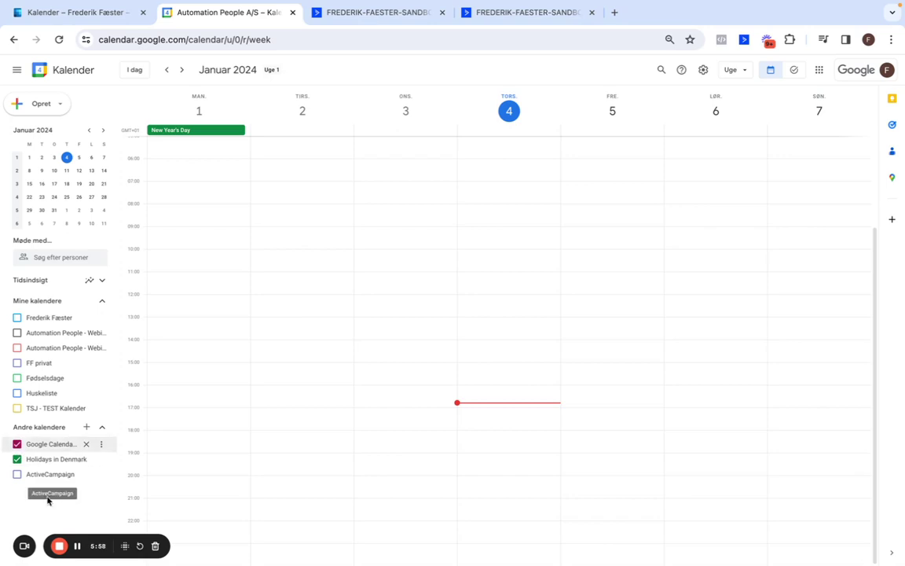
{"action": "left_click", "coordinate": [17, 444]}
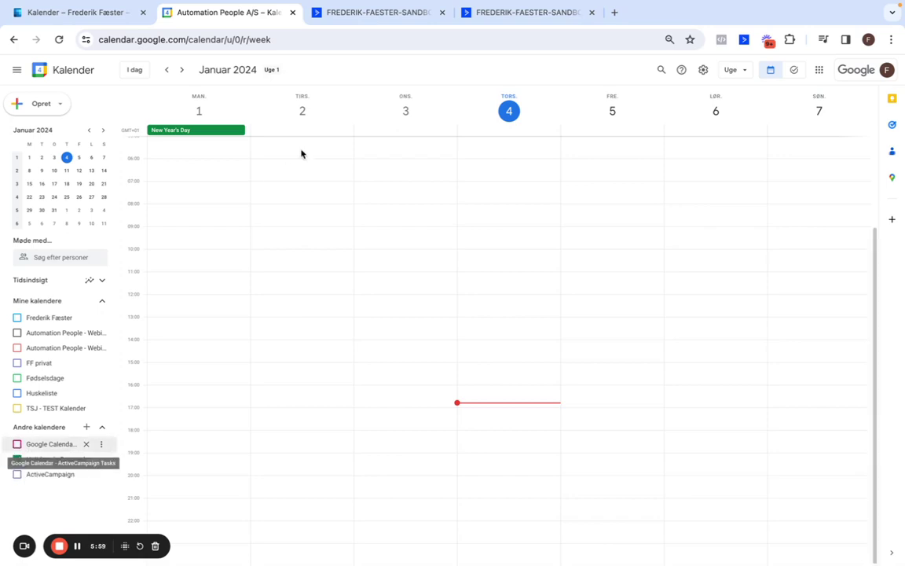
Switch to ActiveCampaign, show the Apple Calendar instructions in the Edit Calendar dialog and read the manual setup steps and subscription URL
{"action": "left_click", "coordinate": [503, 8]}
{"action": "scroll", "coordinate": [478, 293], "scroll_direction": "down", "scroll_amount": 5}
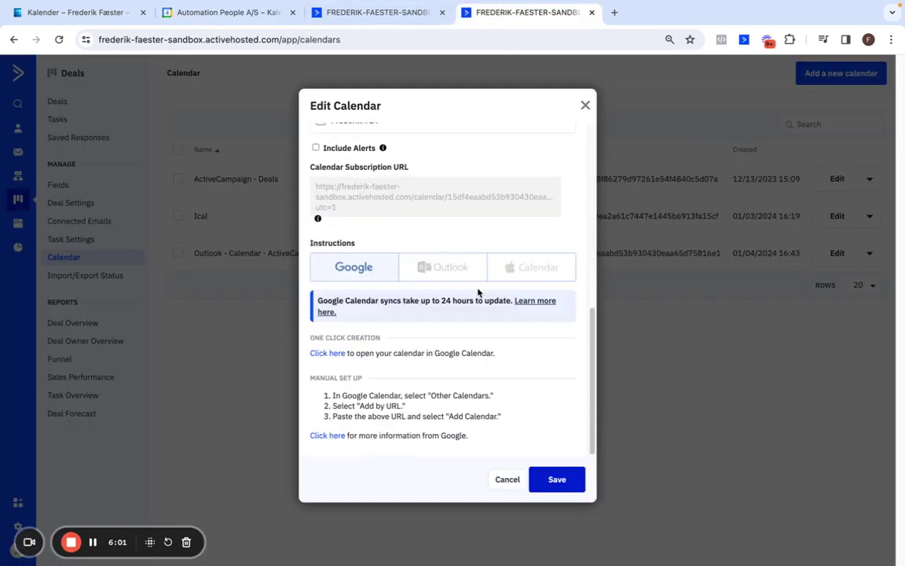
{"action": "left_click", "coordinate": [542, 268]}
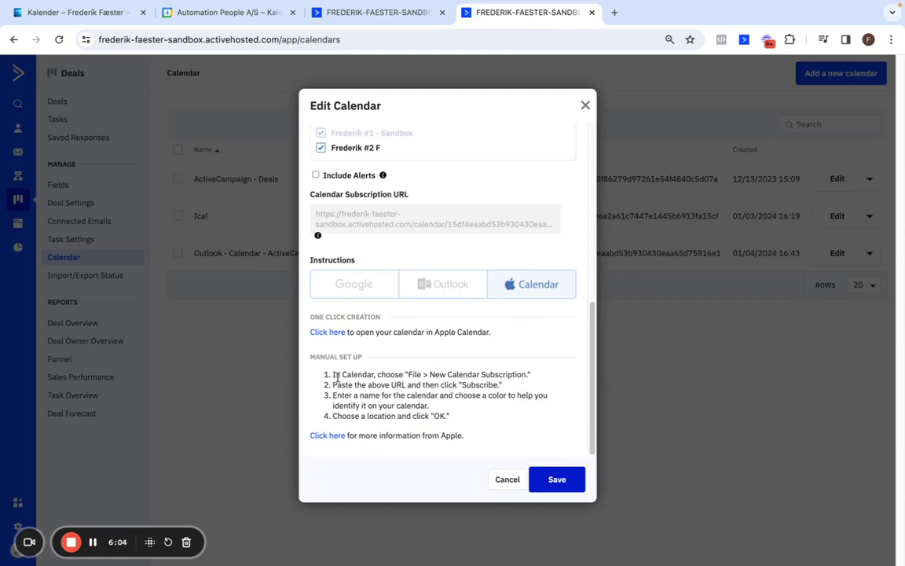
{"action": "left_click_drag", "start_coordinate": [336, 377], "coordinate": [533, 388]}
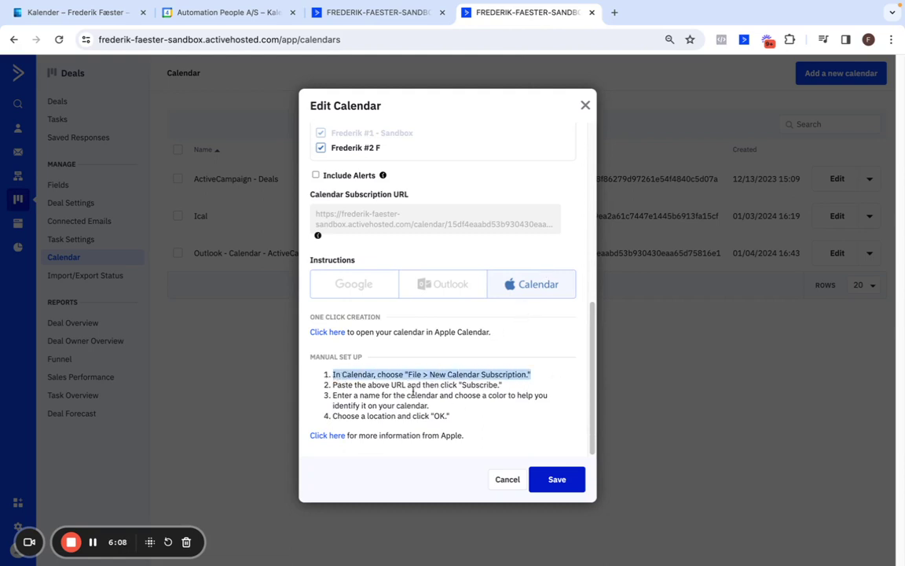
{"action": "left_click_drag", "start_coordinate": [331, 388], "coordinate": [539, 391]}
{"action": "key", "text": "super+c"}
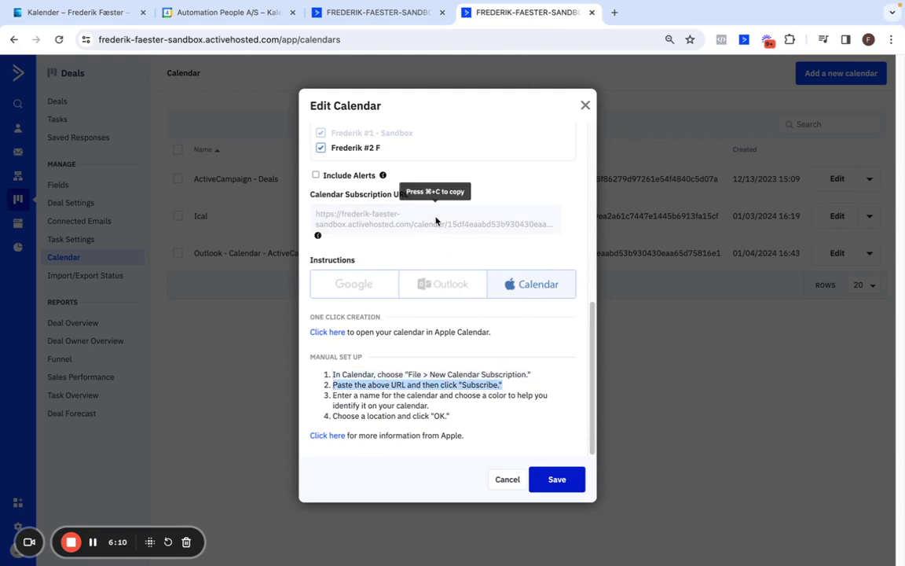
{"action": "left_click", "coordinate": [401, 218]}
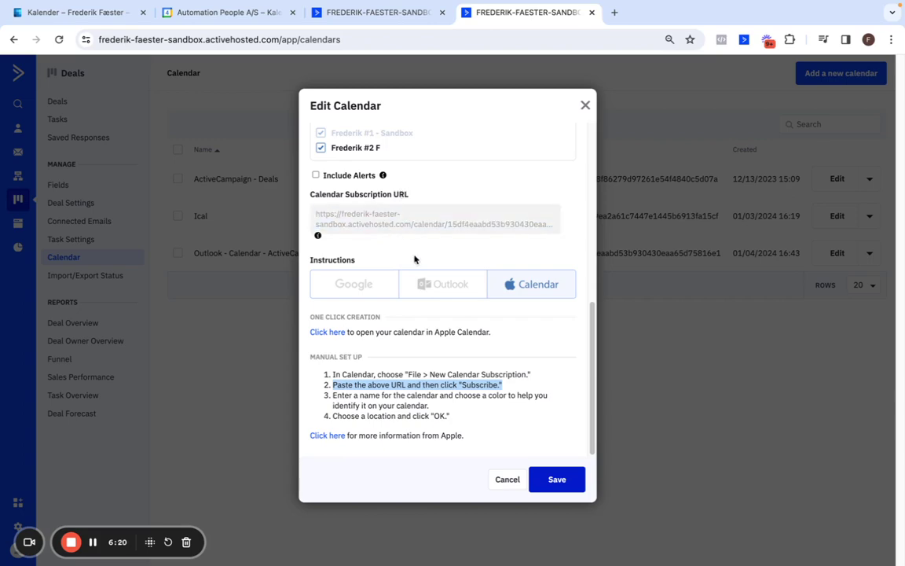
Switch to Apple Calendar and start a new calendar subscription (Nyt kalenderabonnement)
{"action": "key", "text": "ctrl+Left"}
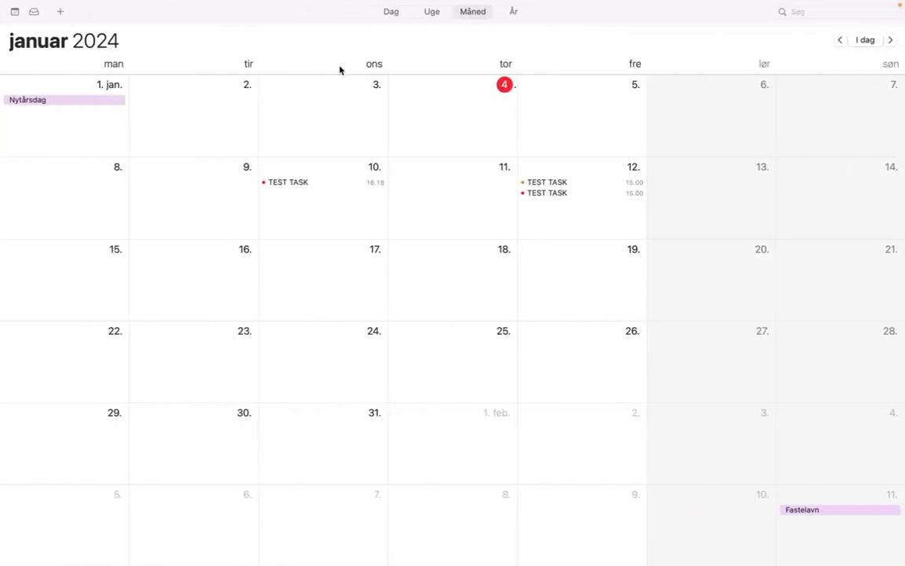
{"action": "mouse_move", "coordinate": [262, 3]}
{"action": "left_click", "coordinate": [88, 10]}
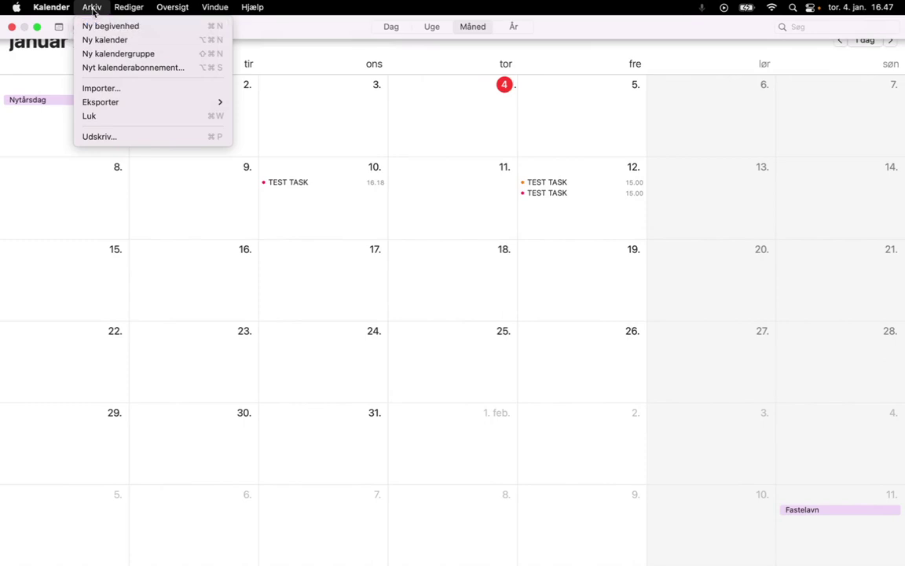
{"action": "left_click", "coordinate": [110, 69]}
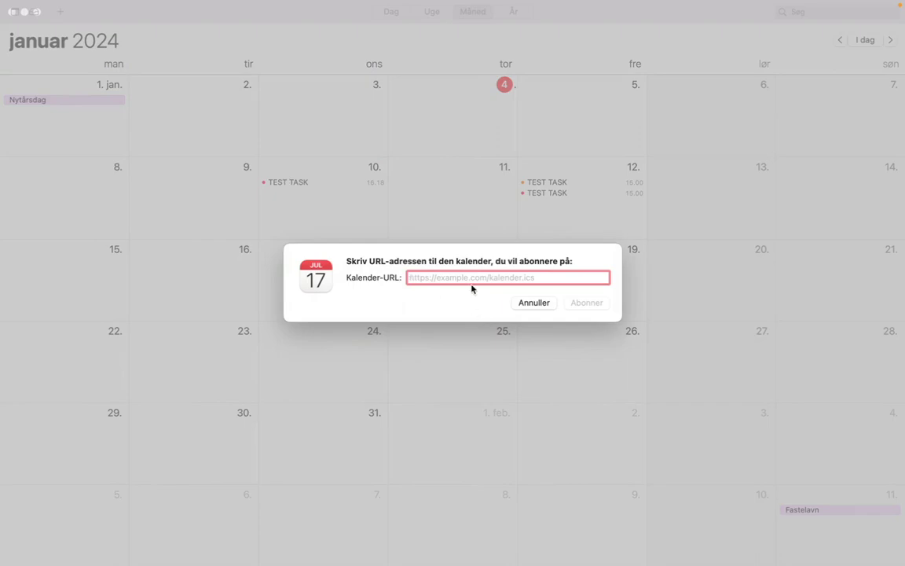
{"action": "key", "text": "super+v"}
{"action": "key", "text": "super+z"}
{"action": "key", "text": "ctrl+Right"}
{"action": "left_click", "coordinate": [452, 226]}
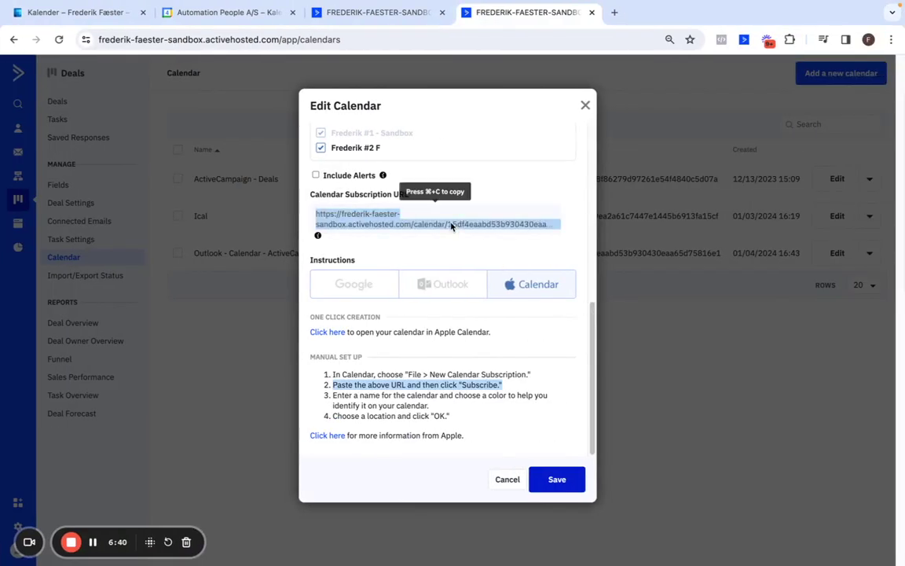
{"action": "key", "text": "ctrl+Left"}
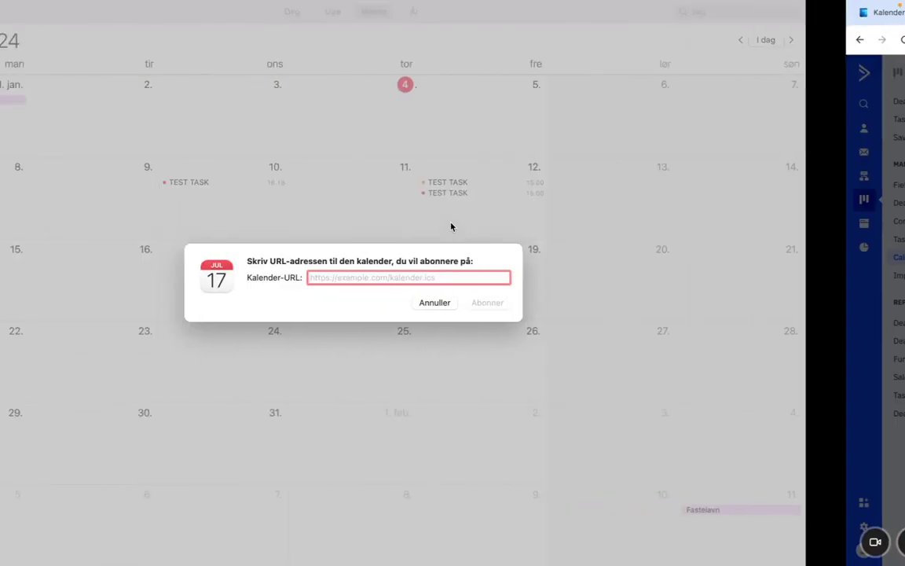
{"action": "key", "text": "super+v"}
{"action": "key", "text": "super+z"}
{"action": "key", "text": "ctrl+Right"}
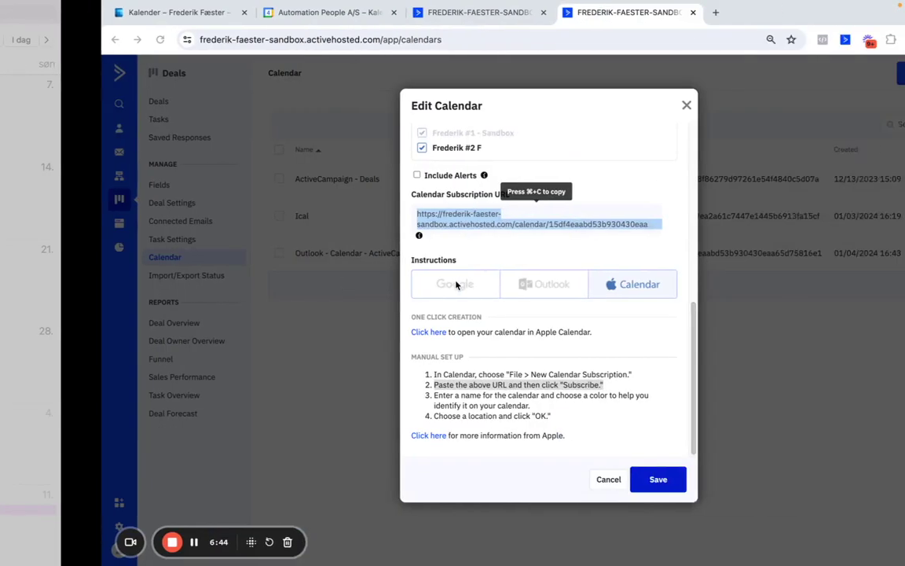
Copy the calendar subscription URL from the Edit Calendar dialog and paste it into the browser's address bar to check the full address
{"action": "left_click", "coordinate": [323, 217]}
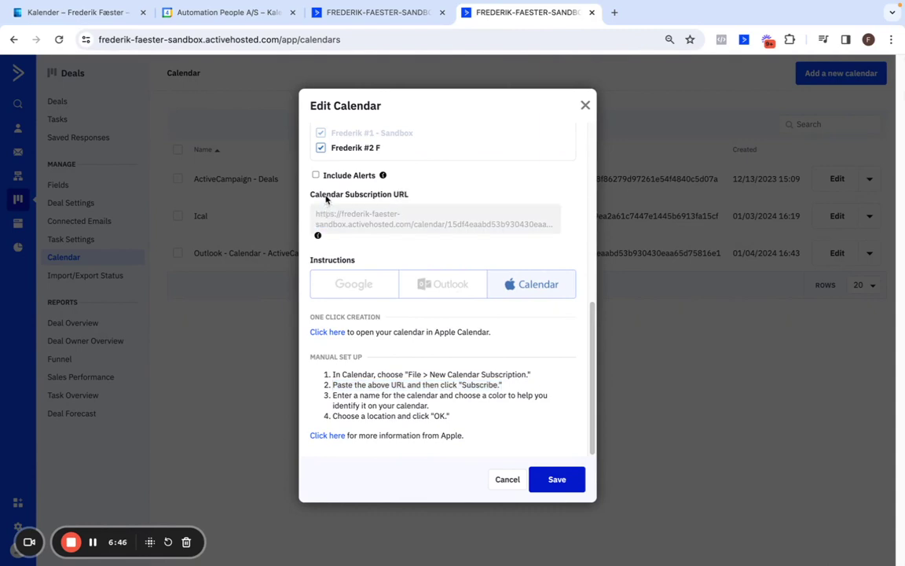
{"action": "left_click", "coordinate": [543, 226]}
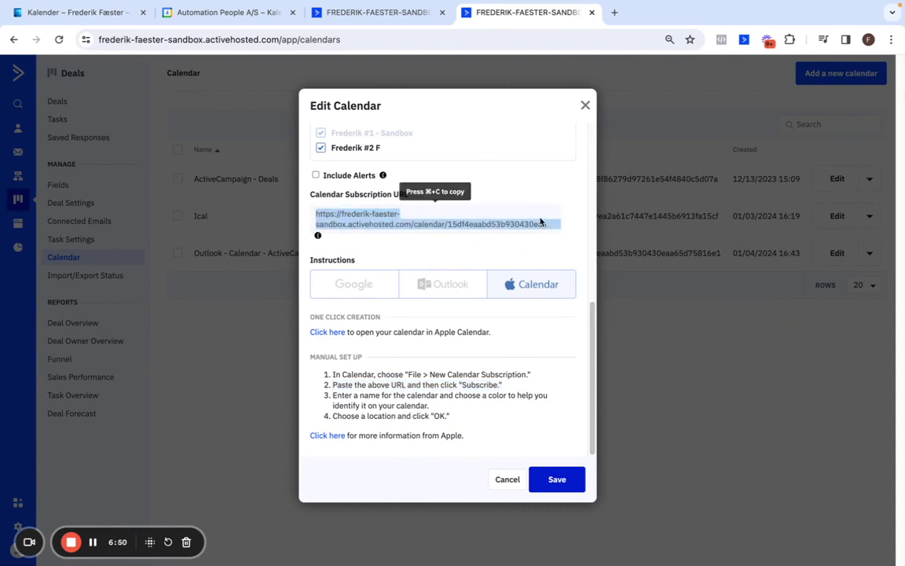
{"action": "key", "text": "super+c"}
{"action": "left_click", "coordinate": [431, 38]}
{"action": "key", "text": "super+v"}
{"action": "key", "text": "super+a"}
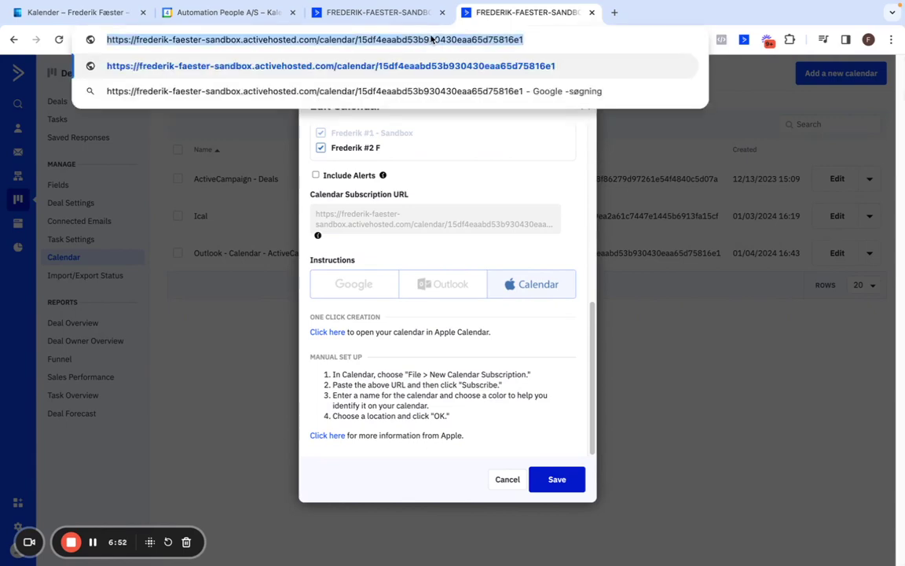
Return to Apple Calendar, paste the subscription URL as the calendar address (Kalender-URL) and subscribe to it
{"action": "left_click", "coordinate": [463, 175]}
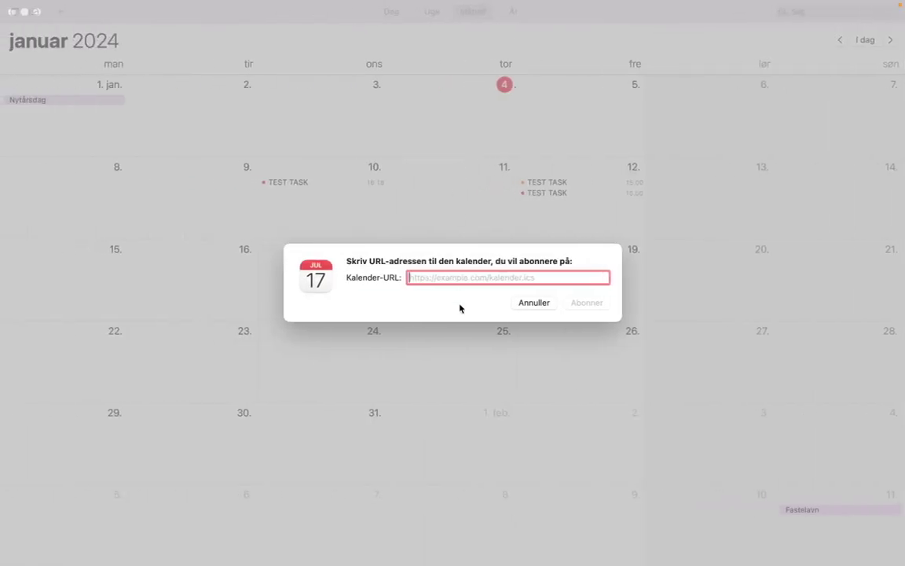
{"action": "key", "text": "super+v"}
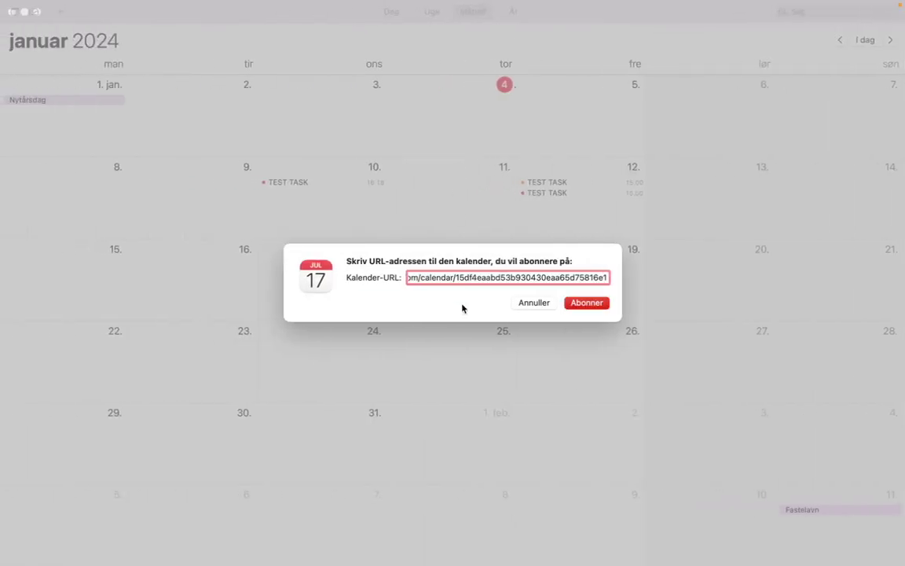
{"action": "left_click", "coordinate": [586, 304]}
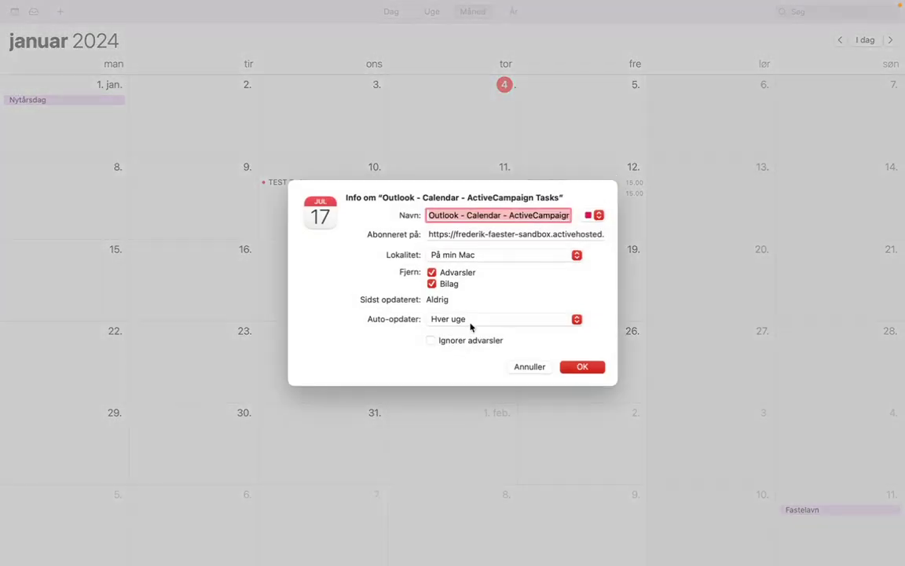
Rename the subscription as "ICal - Calendar - ActiveCampaign Tasks", set auto-update to every five minutes (Hvert femte minut) and confirm
{"action": "left_click", "coordinate": [465, 216]}
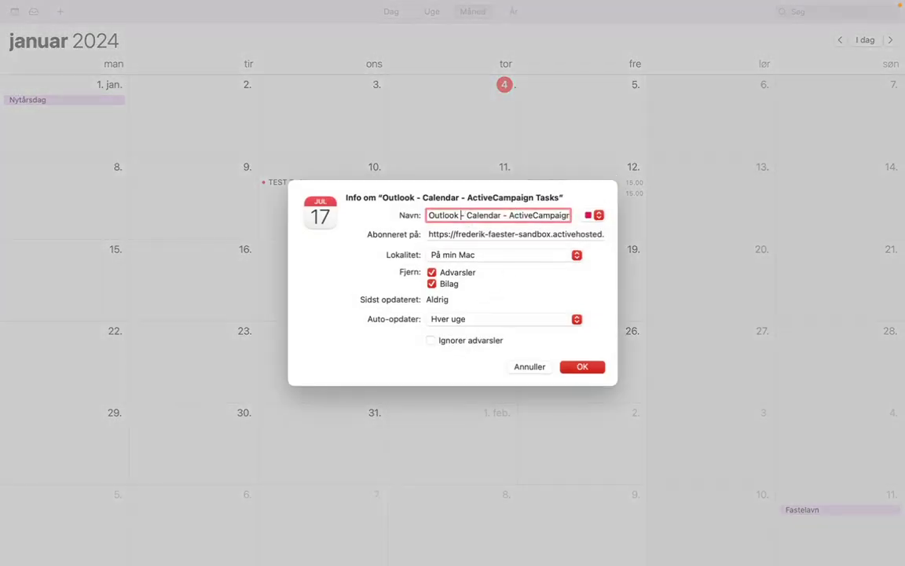
{"action": "left_click_drag", "start_coordinate": [462, 216], "coordinate": [428, 215]}
{"action": "type", "text": "ICal"}
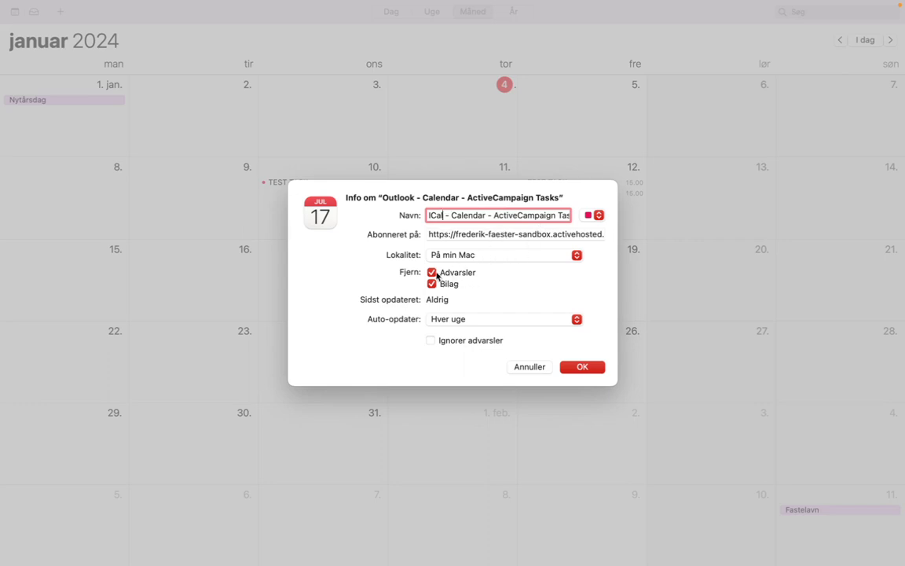
{"action": "left_click", "coordinate": [463, 320]}
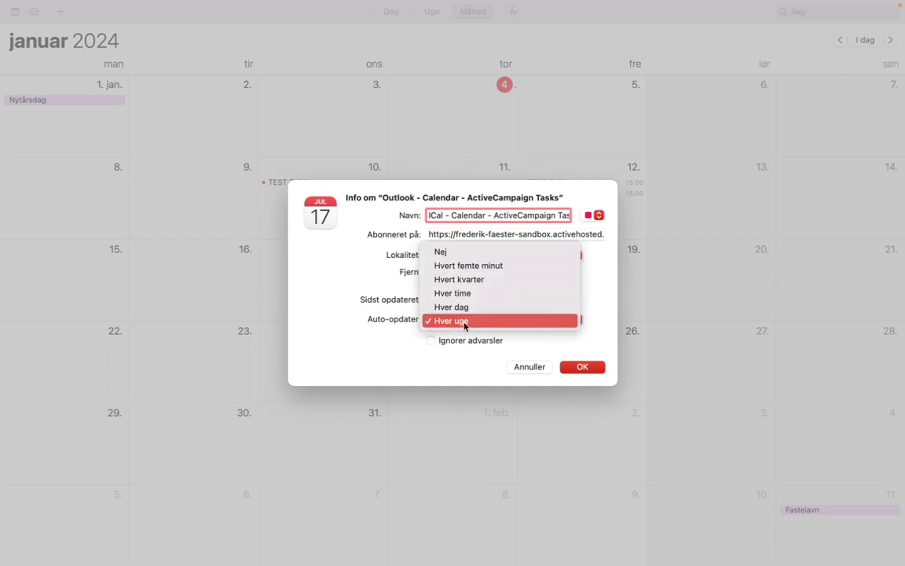
{"action": "left_click", "coordinate": [493, 268]}
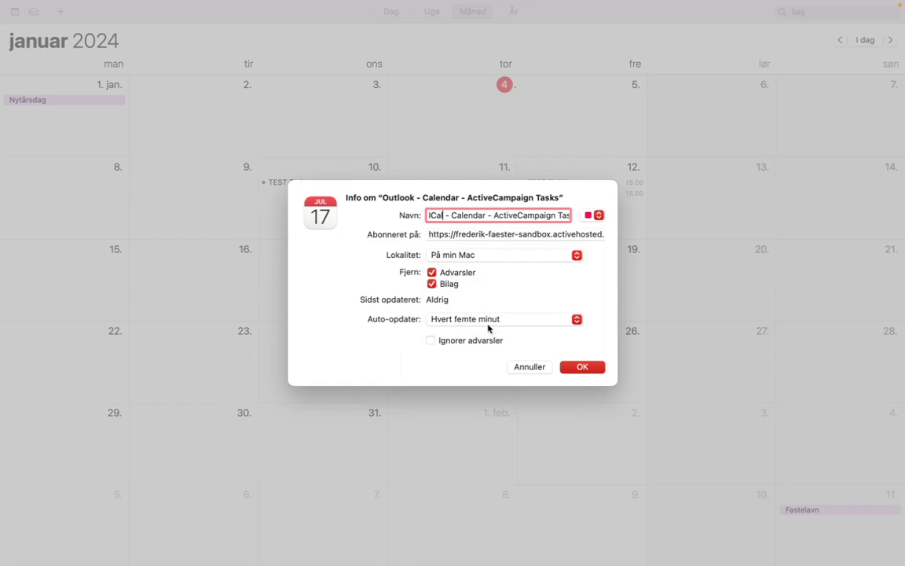
{"action": "left_click", "coordinate": [583, 367]}
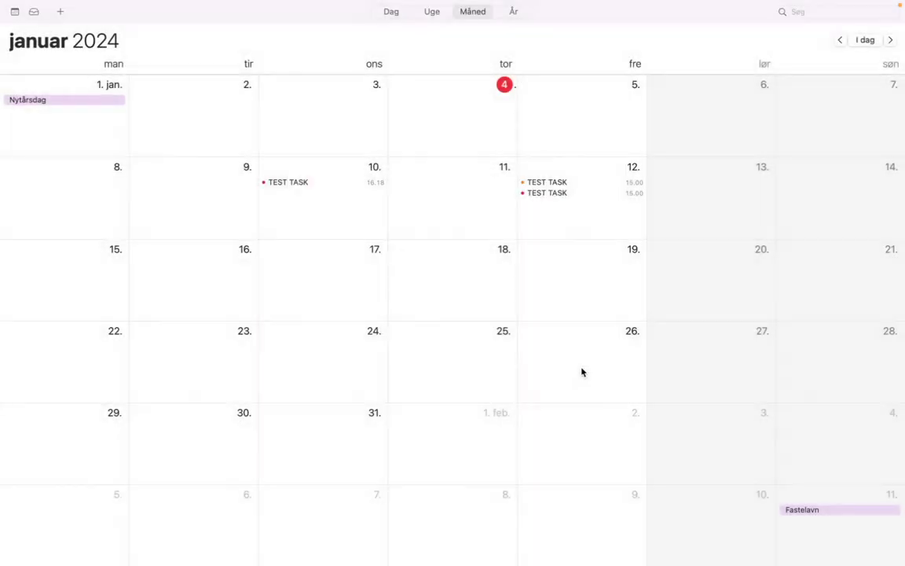
Switch back to the browser and compare the Outlook and Google calendars for synced ActiveCampaign tasks
{"action": "key", "text": "ctrl+Right"}
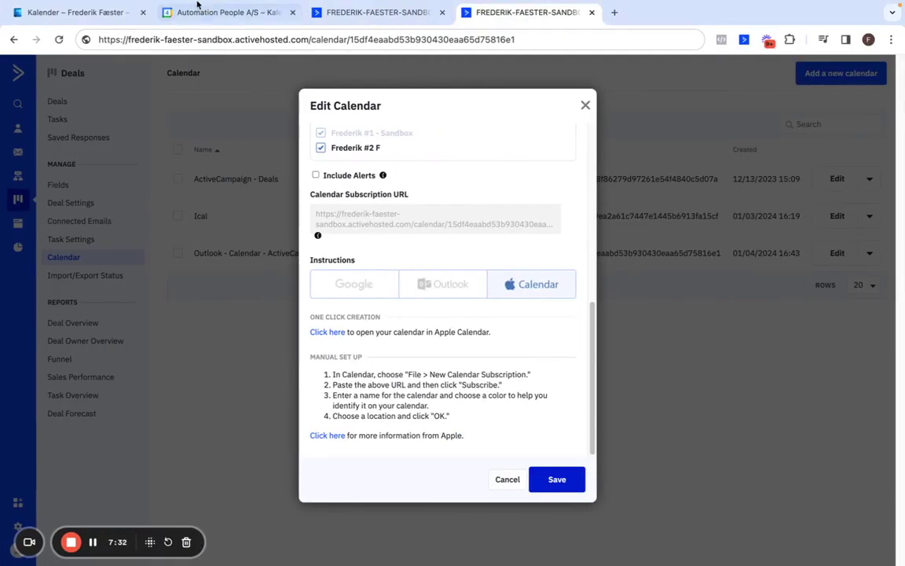
{"action": "left_click", "coordinate": [198, 6]}
{"action": "left_click", "coordinate": [101, 16]}
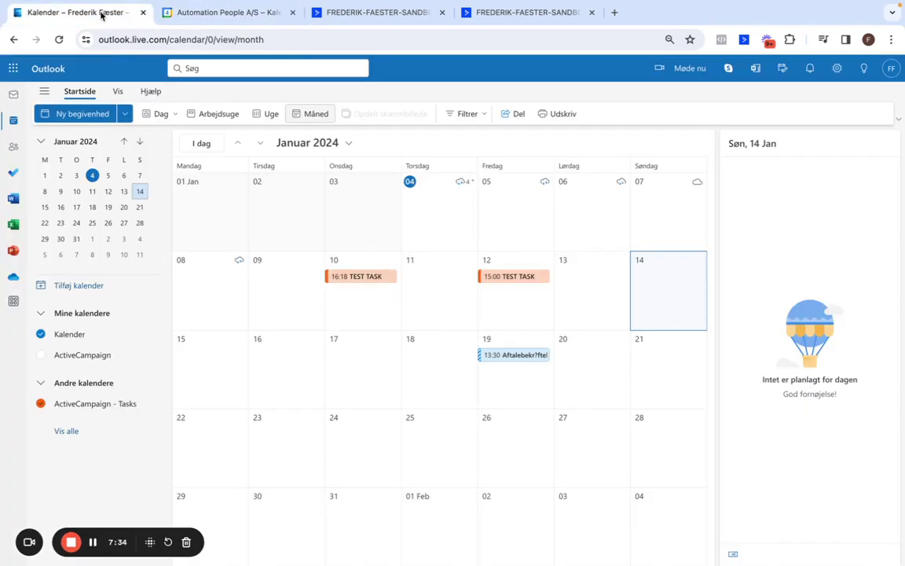
{"action": "left_click", "coordinate": [237, 21]}
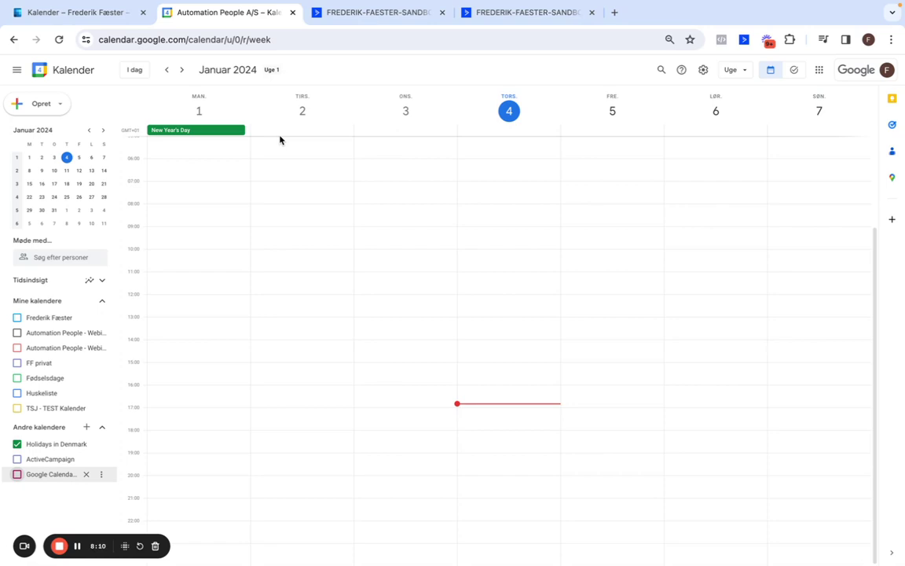
{"action": "left_click", "coordinate": [104, 13]}
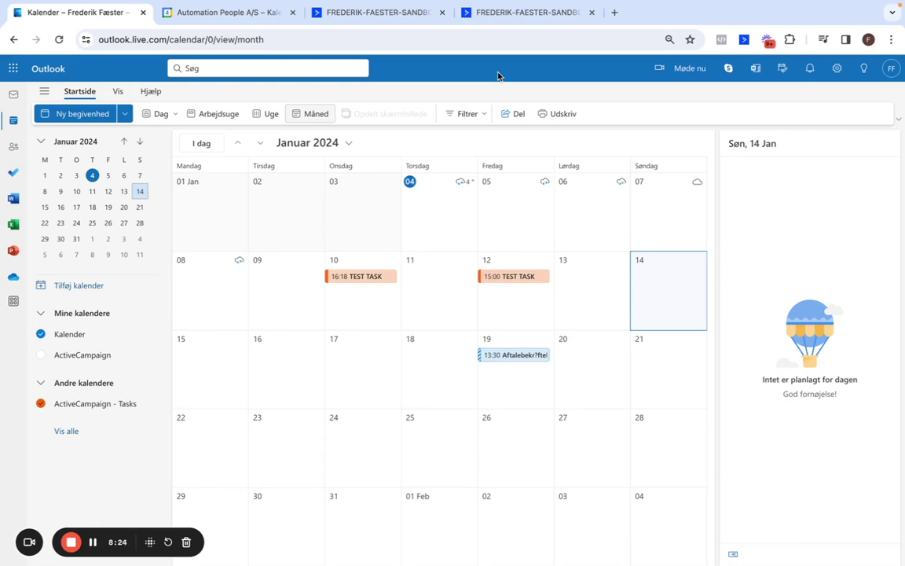
Switch to Apple Calendar and examine the TEST TASK entries on 12 January 2024
{"action": "key", "text": "ctrl+Left"}
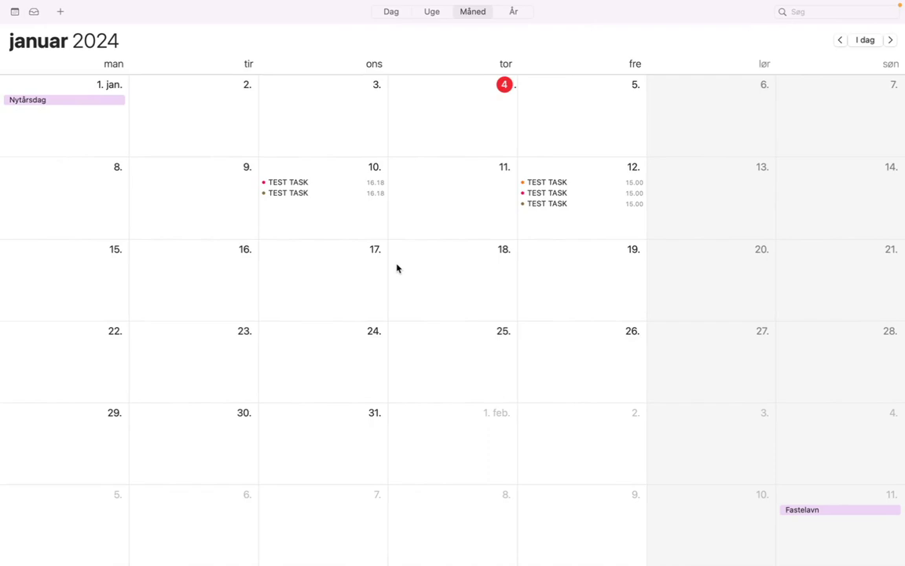
{"action": "left_click", "coordinate": [558, 205]}
{"action": "left_click", "coordinate": [558, 194]}
{"action": "left_click", "coordinate": [559, 183]}
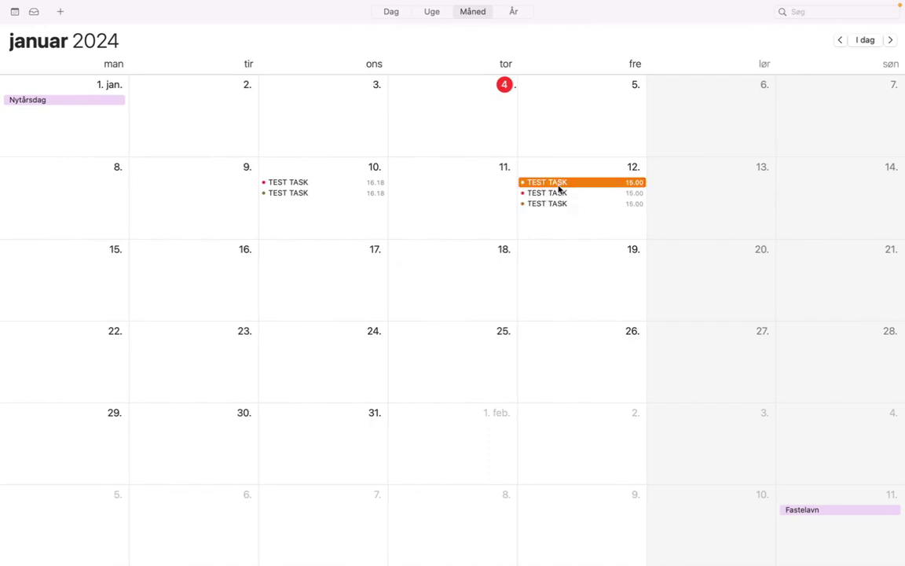
{"action": "left_click", "coordinate": [557, 205]}
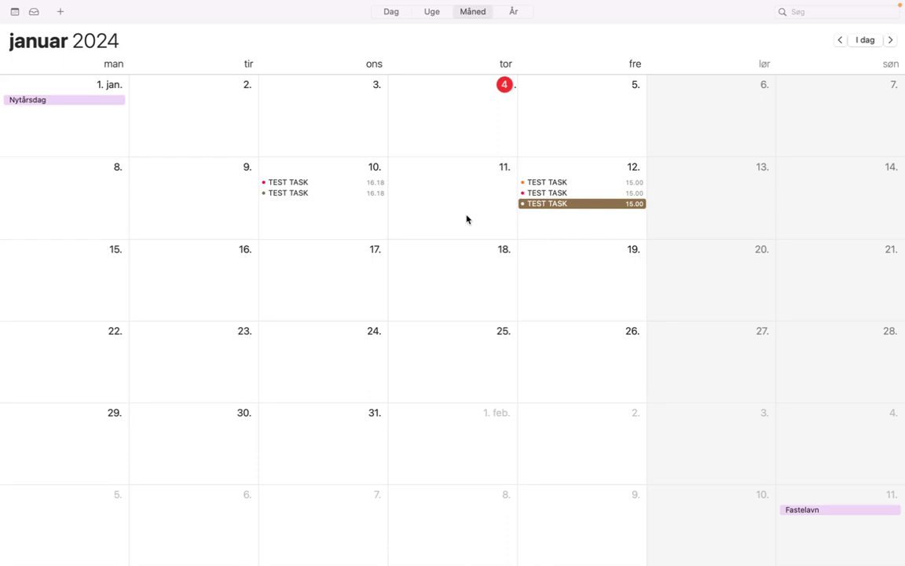
{"action": "double_click", "coordinate": [560, 194]}
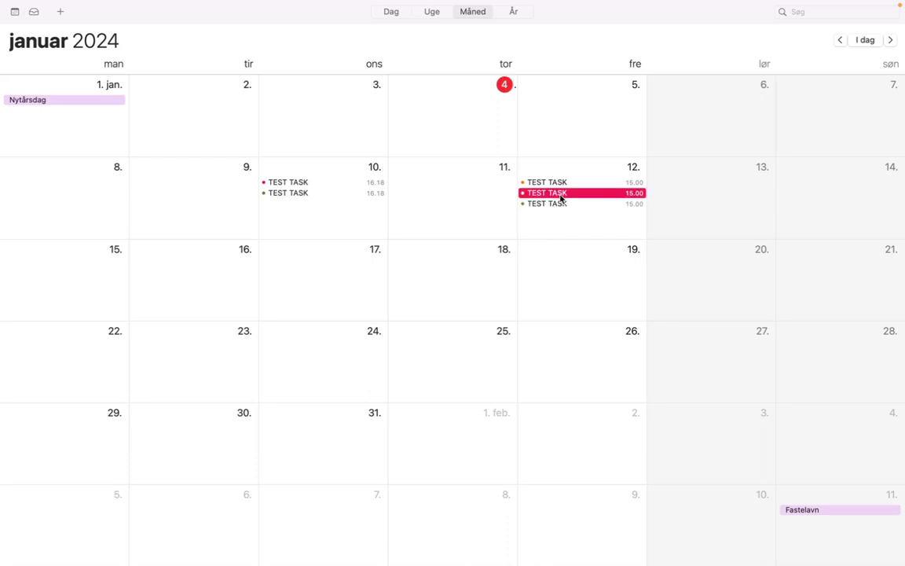
{"action": "left_click", "coordinate": [554, 222]}
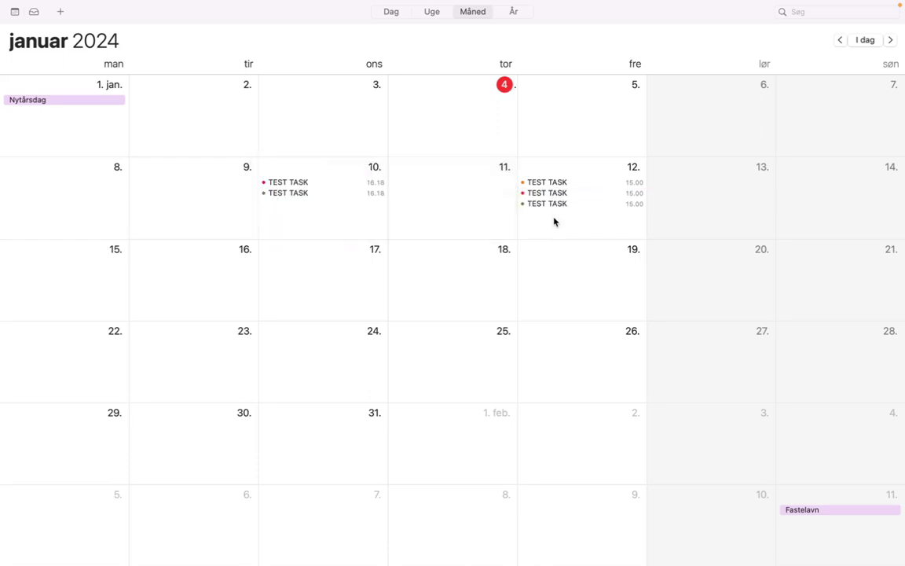
Switch back to ActiveCampaign in the browser and view the TEST DEAL record with its deal name, value and contact
{"action": "key", "text": "ctrl+Right"}
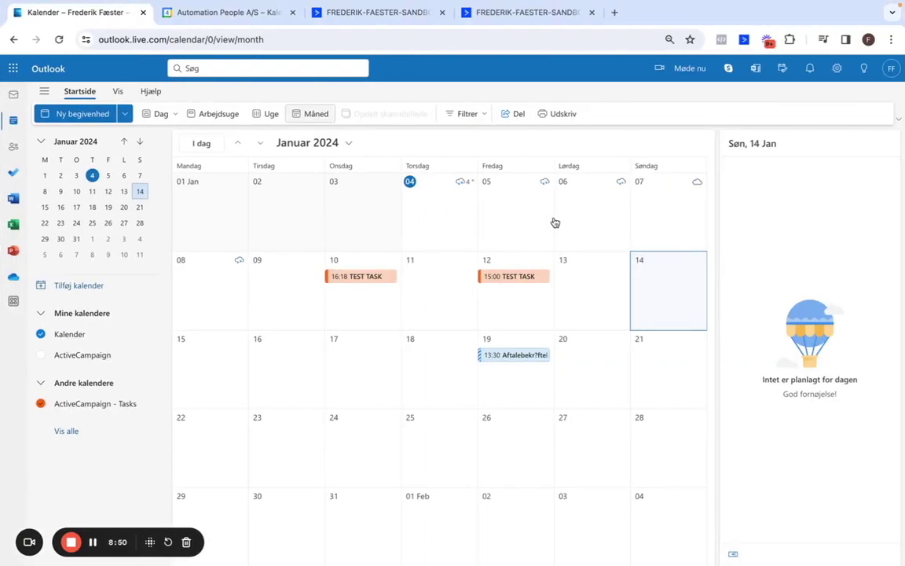
{"action": "left_click", "coordinate": [503, 13]}
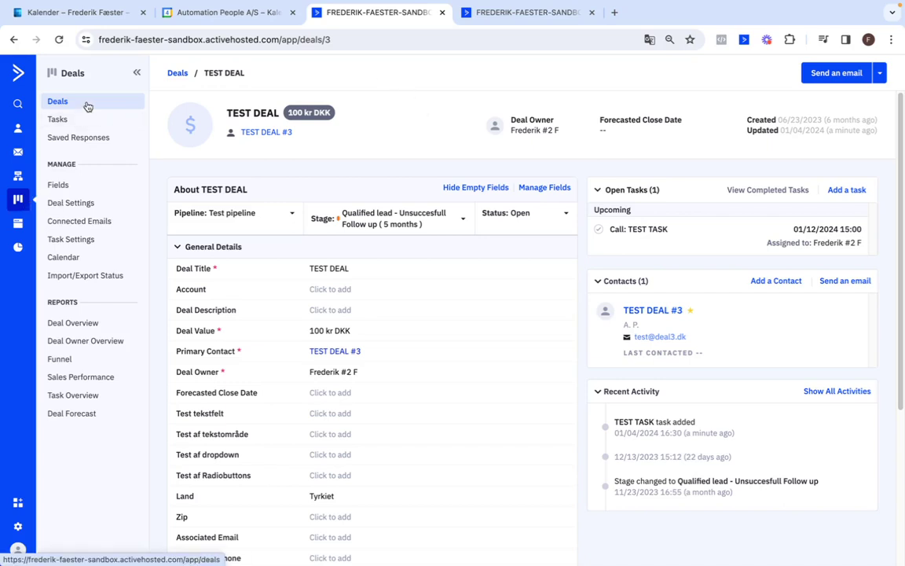
{"action": "left_click_drag", "start_coordinate": [228, 112], "coordinate": [327, 131]}
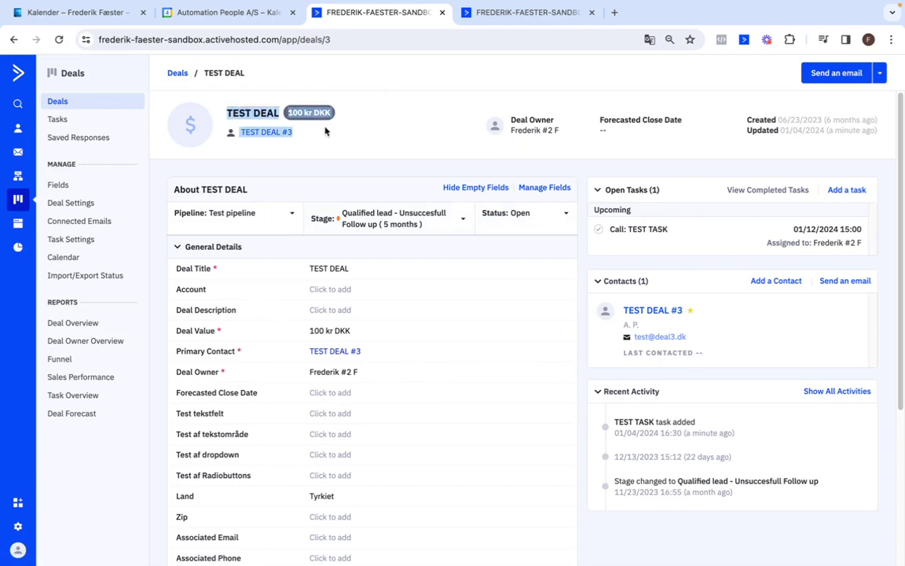
{"action": "left_click", "coordinate": [360, 72]}
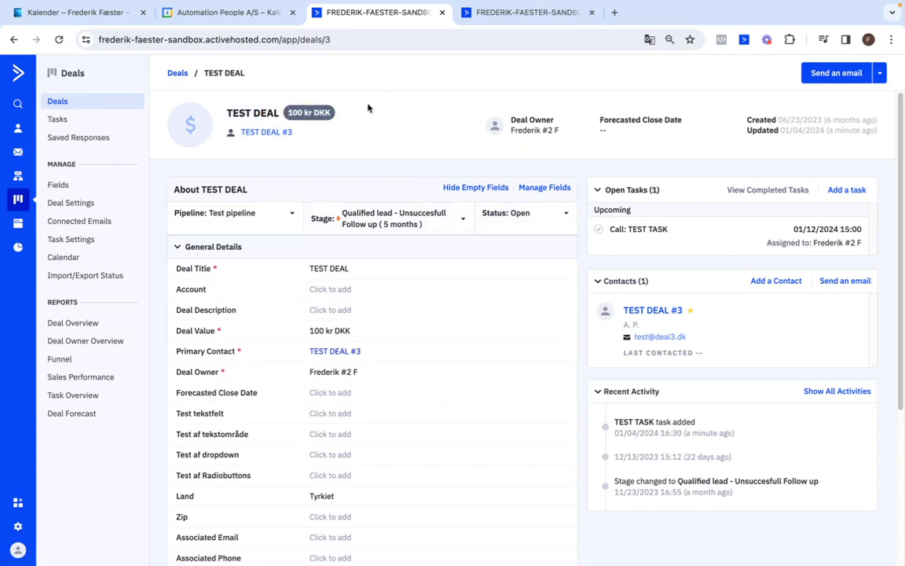
Copy the web address of the TEST DEAL record
{"action": "left_click", "coordinate": [341, 40]}
{"action": "key", "text": "ctrl+c"}
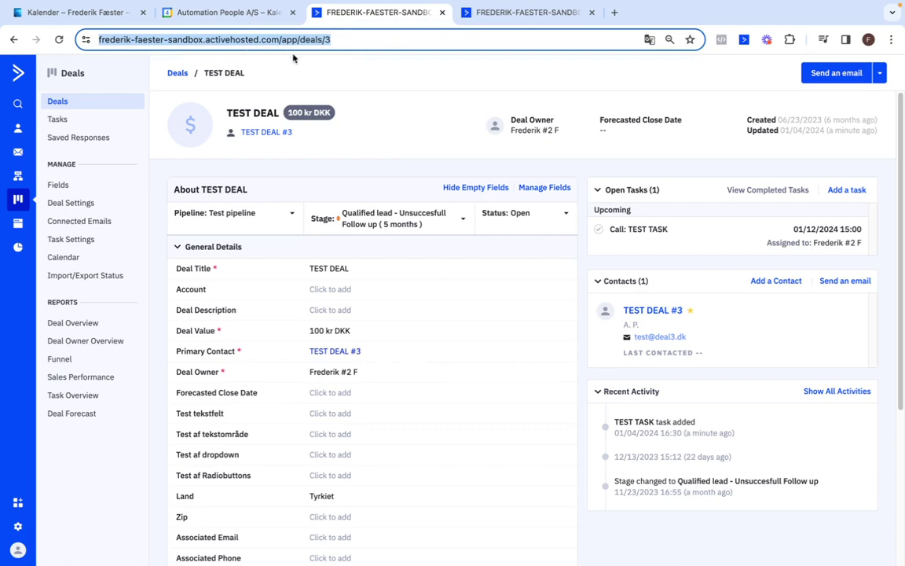
{"action": "left_click", "coordinate": [330, 79]}
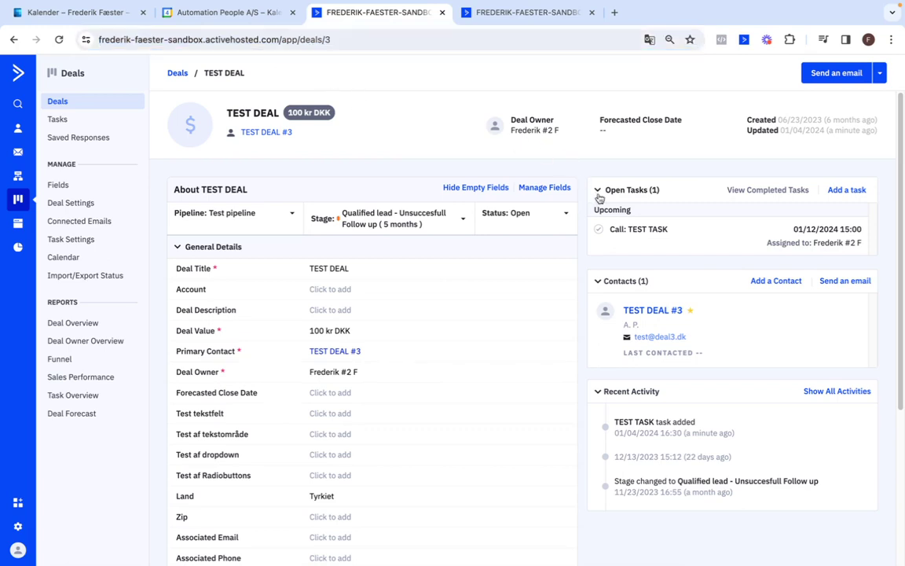
Add a task to TEST DEAL titled "Call and Book client to Discovery meeting" and assign it to user #2
{"action": "left_click", "coordinate": [847, 191]}
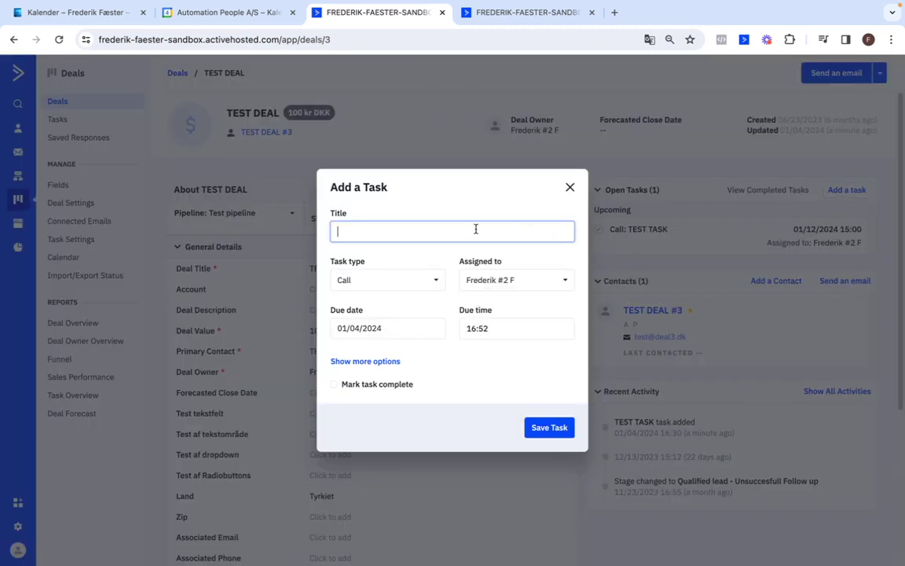
{"action": "type", "text": "Call and Book client to Dis"}
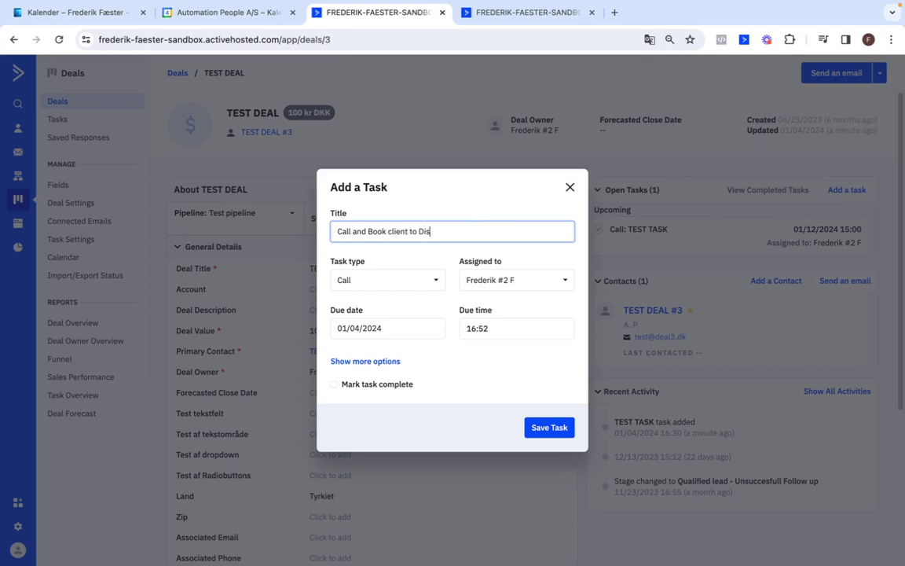
{"action": "type", "text": "covery meeting"}
{"action": "left_click", "coordinate": [510, 287]}
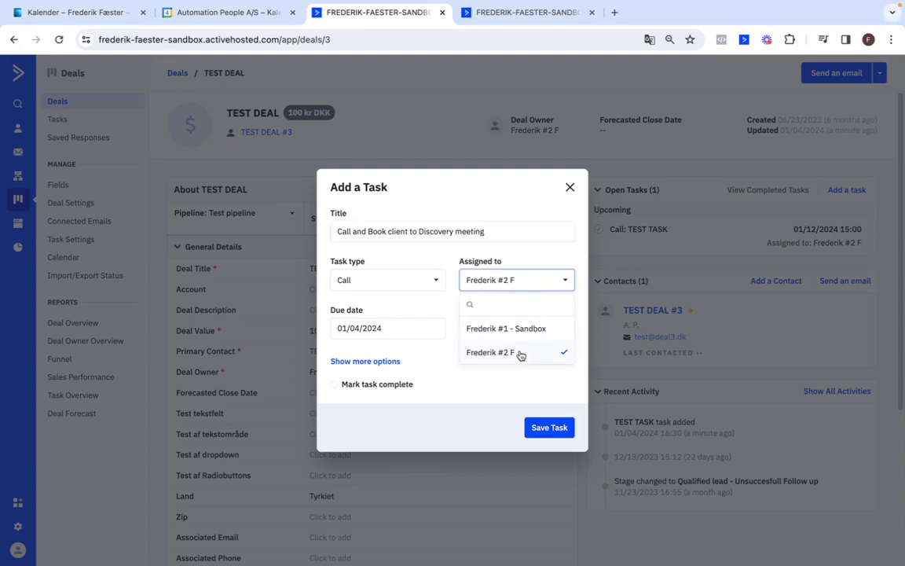
{"action": "left_click", "coordinate": [519, 353]}
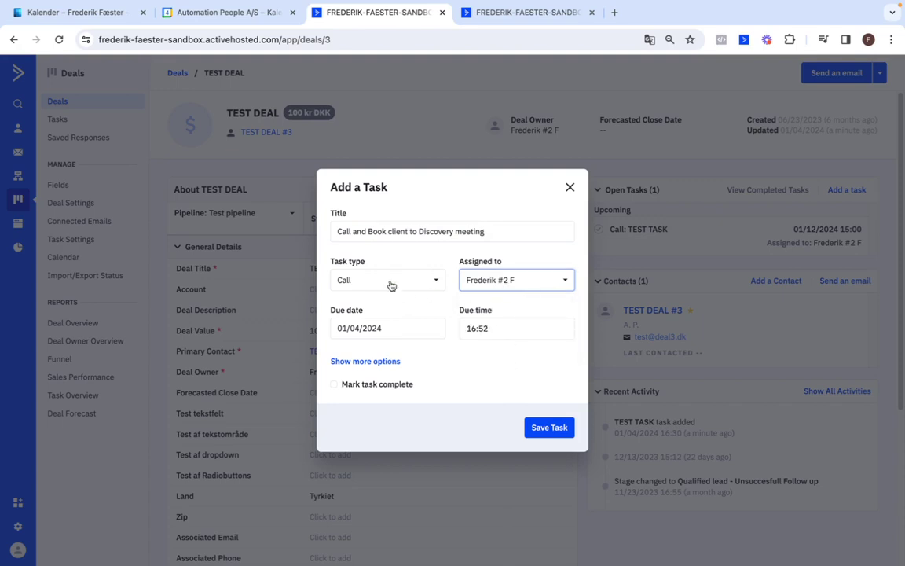
Set the task's due date to 01/15/2024 and its due time to 16:00
{"action": "left_click", "coordinate": [385, 330]}
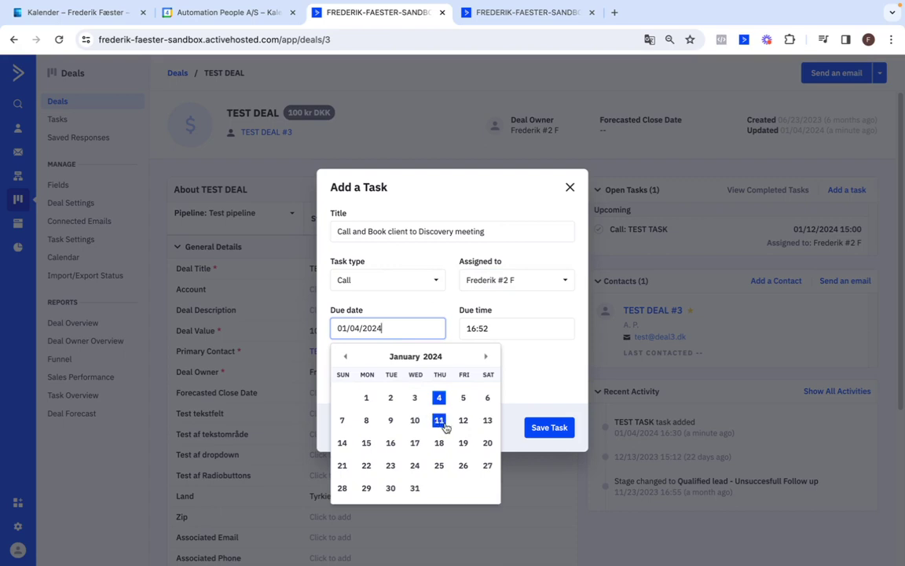
{"action": "left_click", "coordinate": [366, 444]}
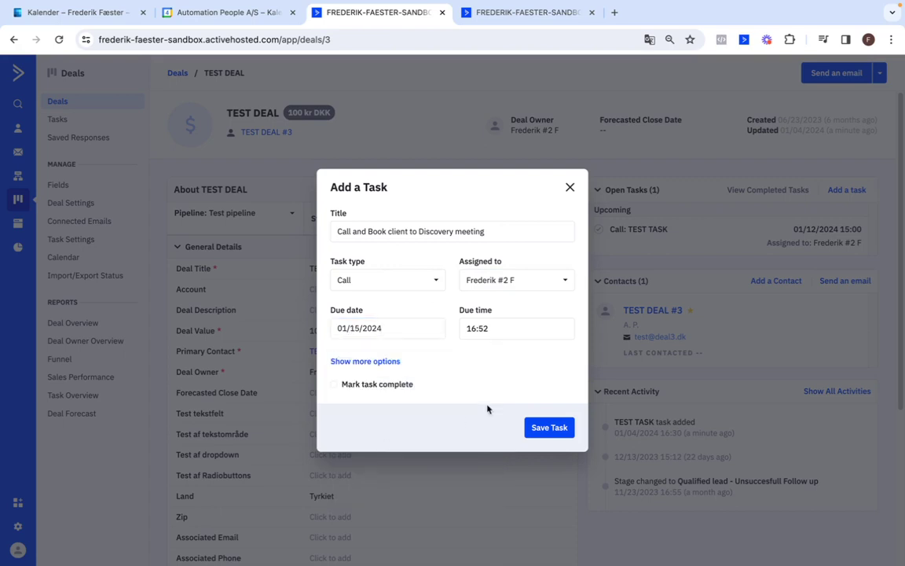
{"action": "left_click", "coordinate": [503, 328]}
{"action": "scroll", "coordinate": [515, 401], "scroll_direction": "down", "scroll_amount": 10}
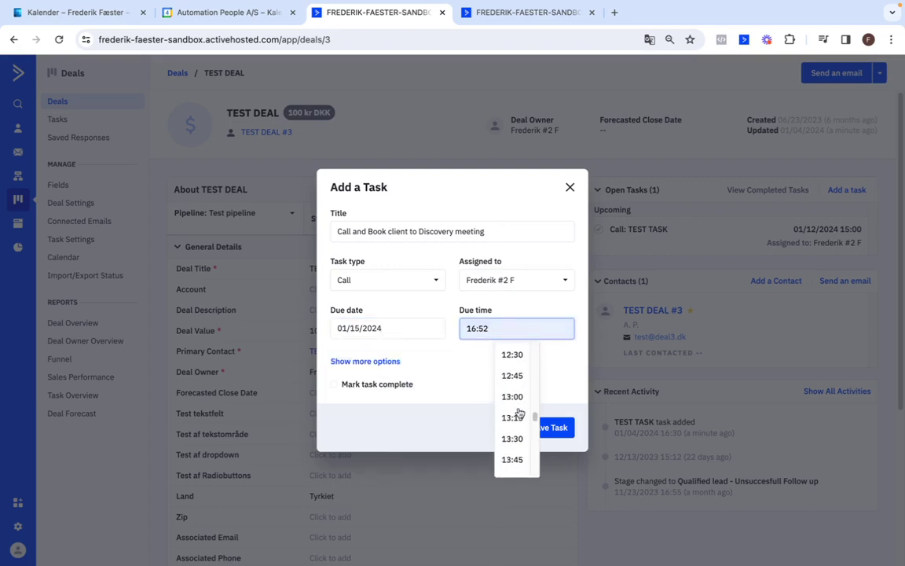
{"action": "scroll", "coordinate": [519, 408], "scroll_direction": "down", "scroll_amount": 4}
{"action": "left_click", "coordinate": [513, 421]}
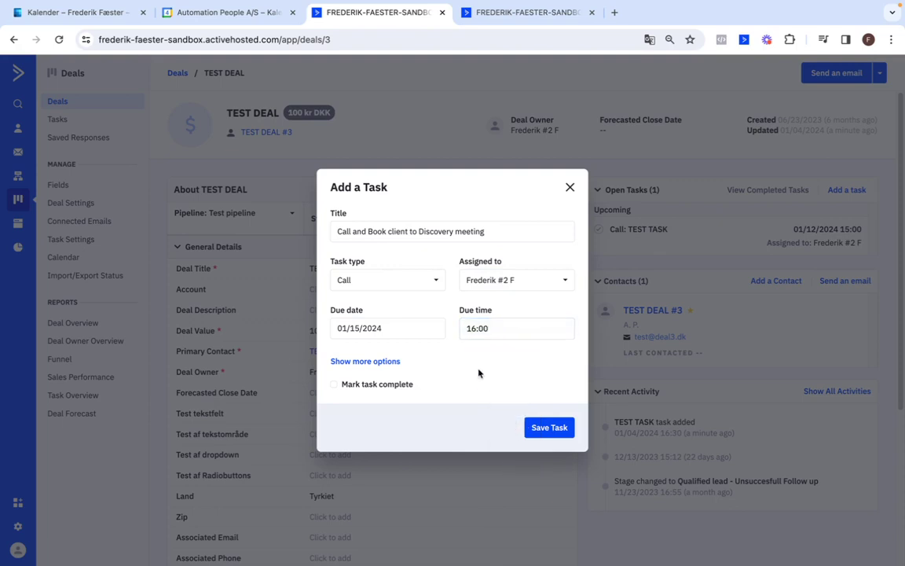
Show the additional task options and paste the copied deal URL into the task description
{"action": "left_click", "coordinate": [364, 363]}
{"action": "left_click", "coordinate": [393, 346]}
{"action": "key", "text": "ctrl+v"}
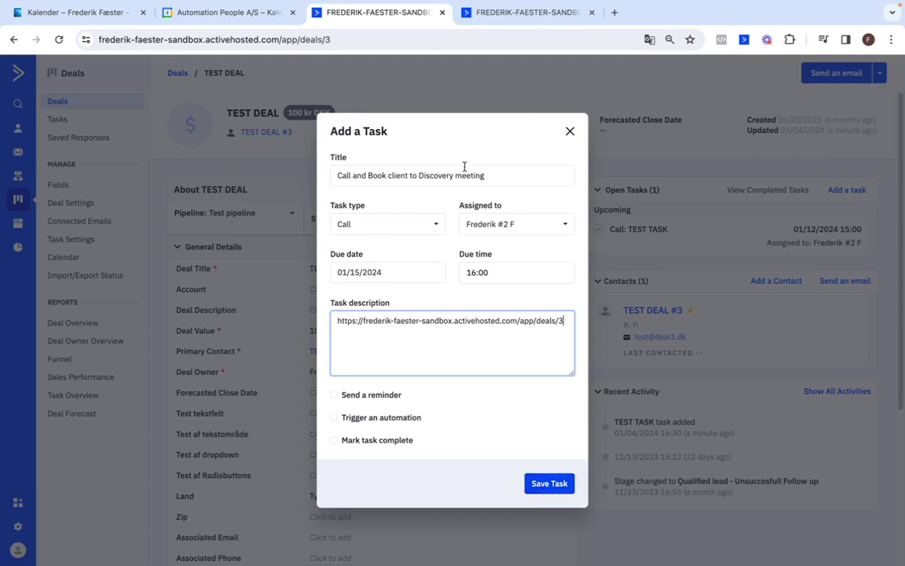
Compare the new task's title with the title of a 12 January TEST TASK entry in Apple Calendar
{"action": "left_click", "coordinate": [497, 175]}
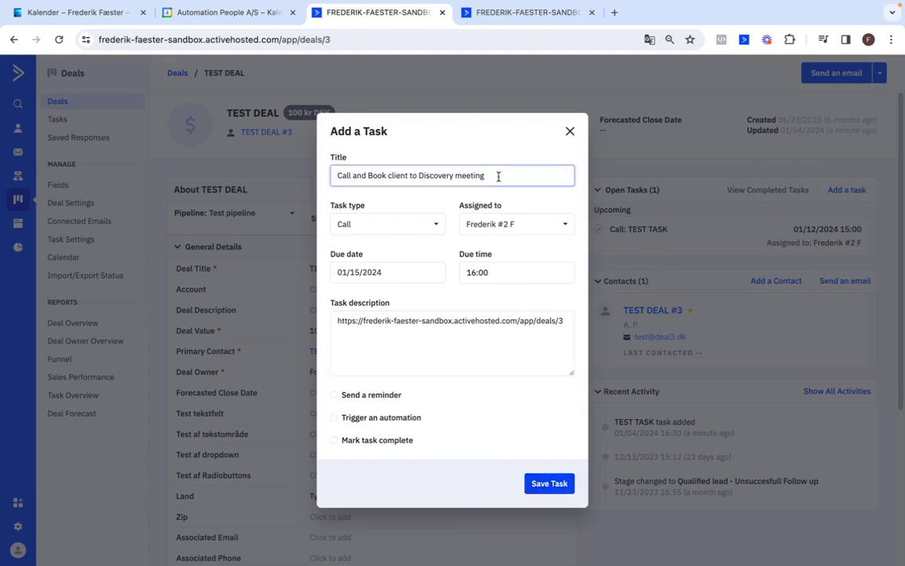
{"action": "key", "text": "ctrl+shift+Left"}
{"action": "key", "text": "ctrl+shift+Left"}
{"action": "key", "text": "ctrl+shift+Left"}
{"action": "key", "text": "ctrl+shift+Left"}
{"action": "key", "text": "ctrl+shift+Left"}
{"action": "key", "text": "ctrl+shift+Left"}
{"action": "key", "text": "ctrl+shift+Left"}
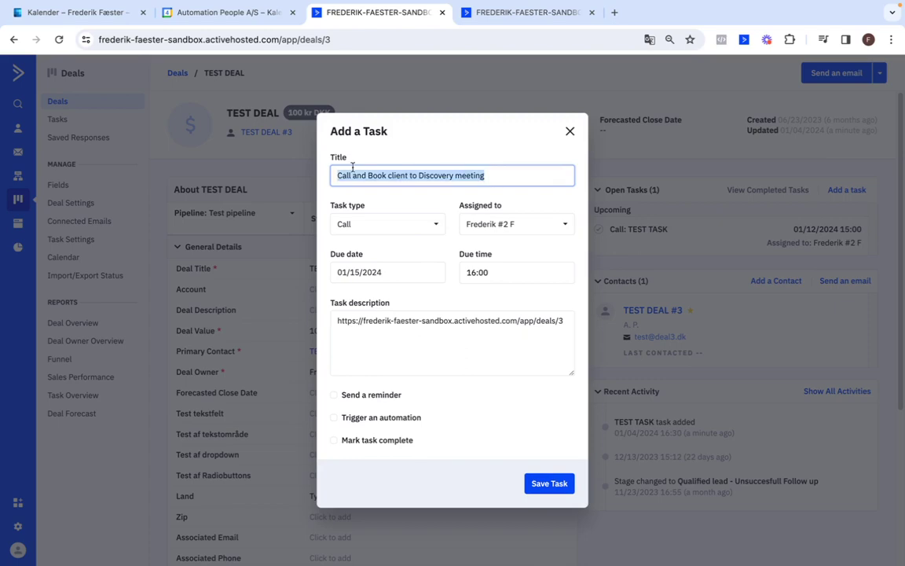
{"action": "key", "text": "ctrl+Left"}
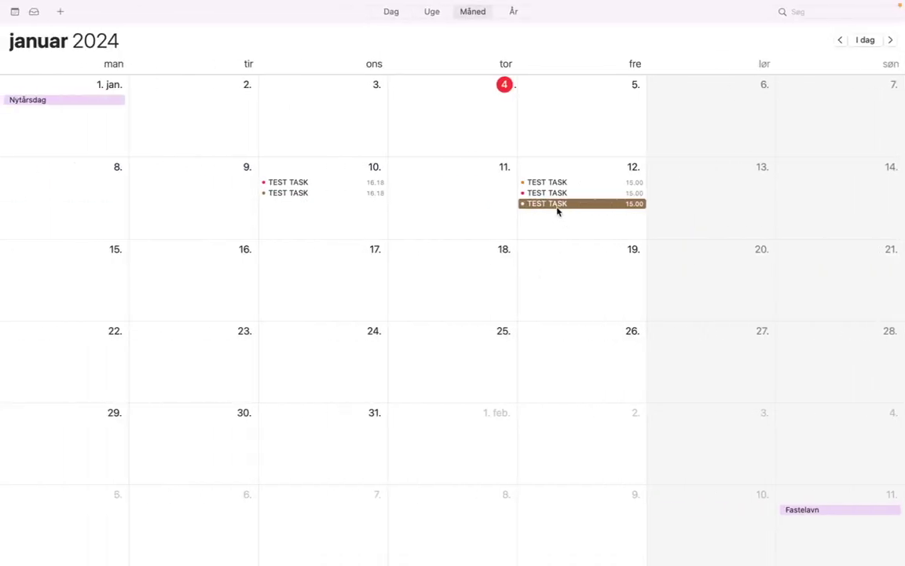
{"action": "double_click", "coordinate": [552, 193]}
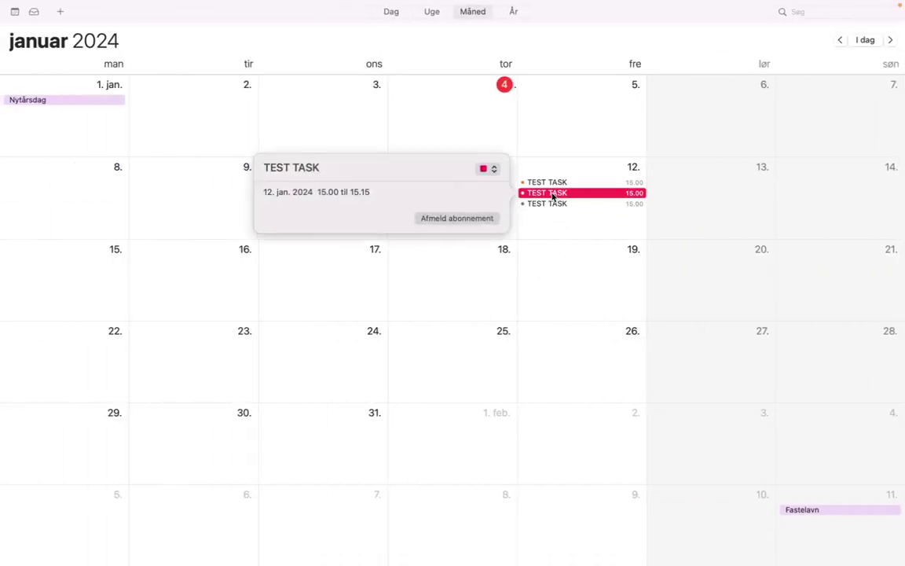
{"action": "left_click", "coordinate": [304, 167]}
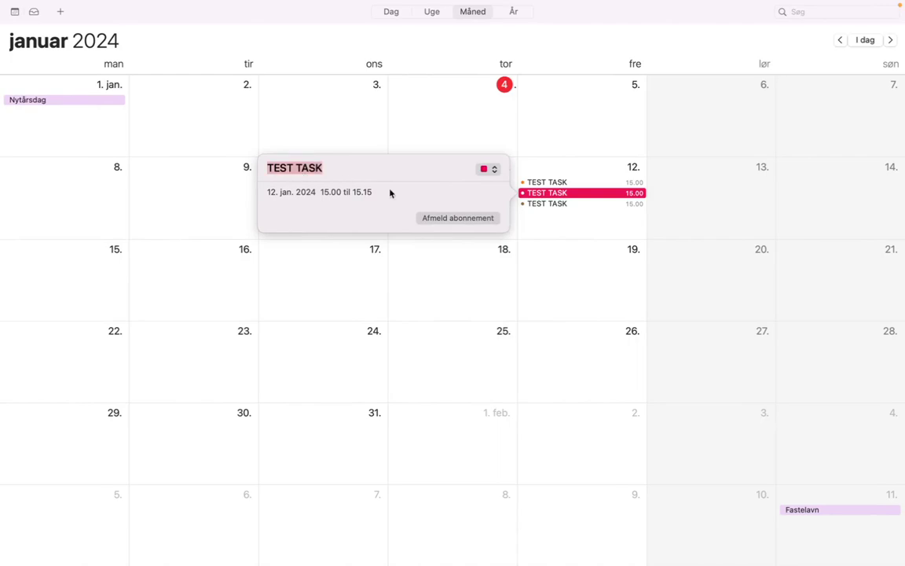
Check the ActiveCampaign task's description and title against the Apple Calendar entry's details and save the task
{"action": "key", "text": "ctrl+Right"}
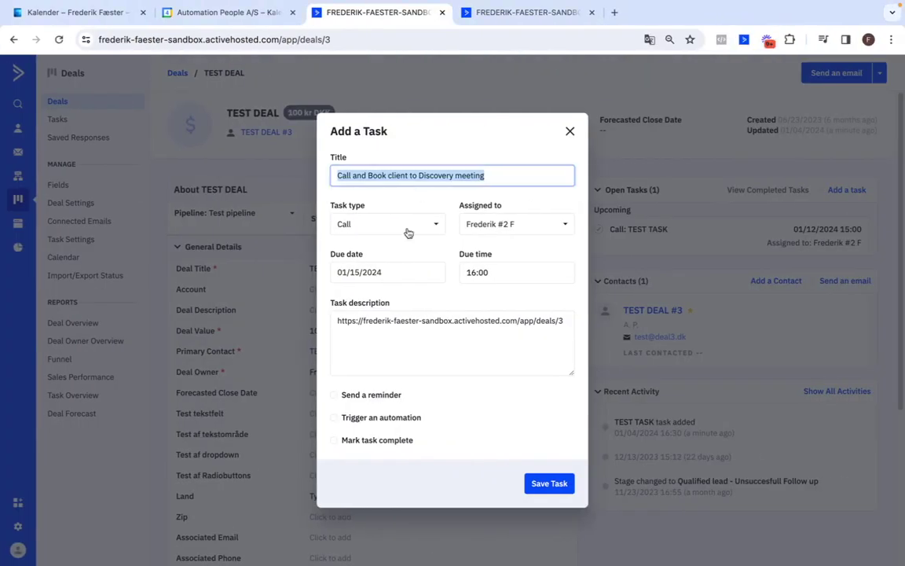
{"action": "left_click", "coordinate": [430, 331]}
{"action": "key", "text": "ctrl+a"}
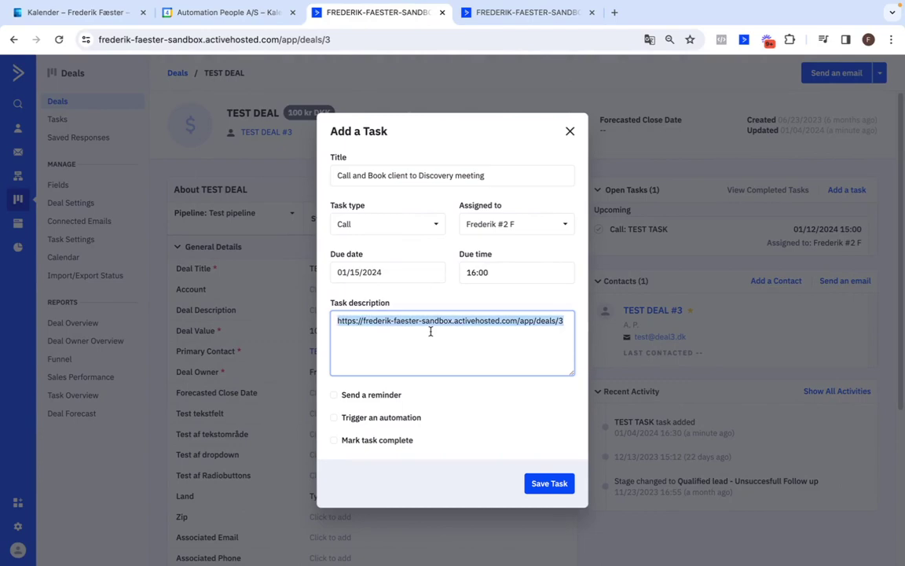
{"action": "key", "text": "ctrl+Left"}
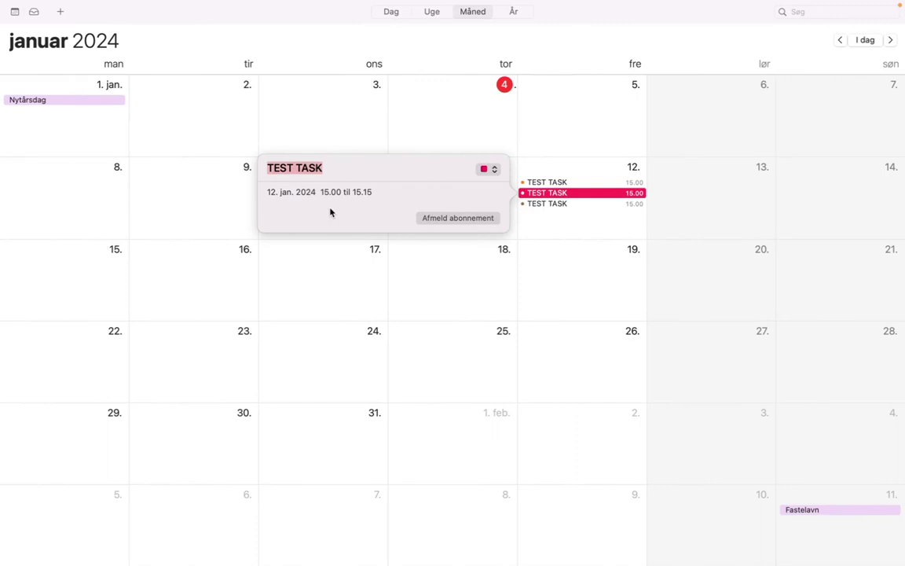
{"action": "key", "text": "ctrl+Right"}
{"action": "triple_click", "coordinate": [416, 170]}
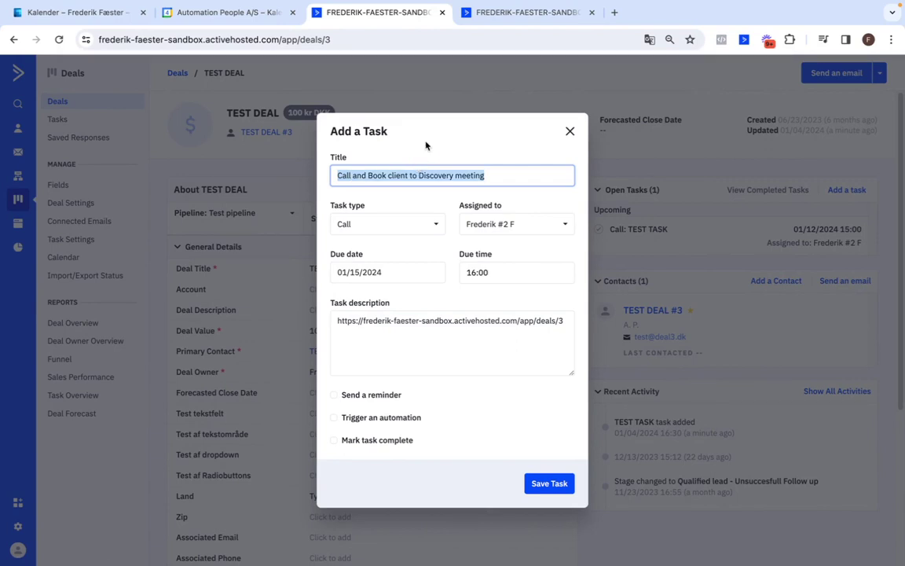
{"action": "left_click", "coordinate": [426, 145]}
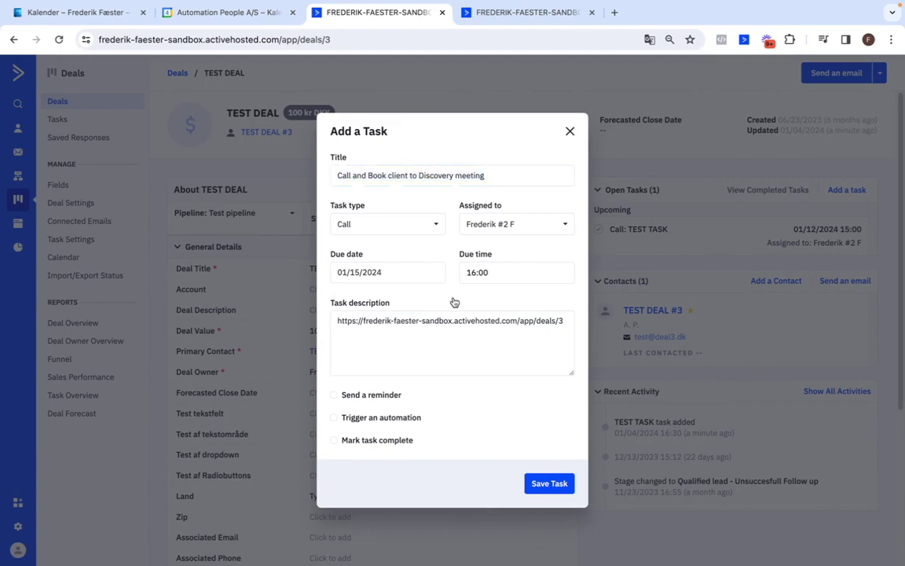
{"action": "left_click", "coordinate": [549, 484]}
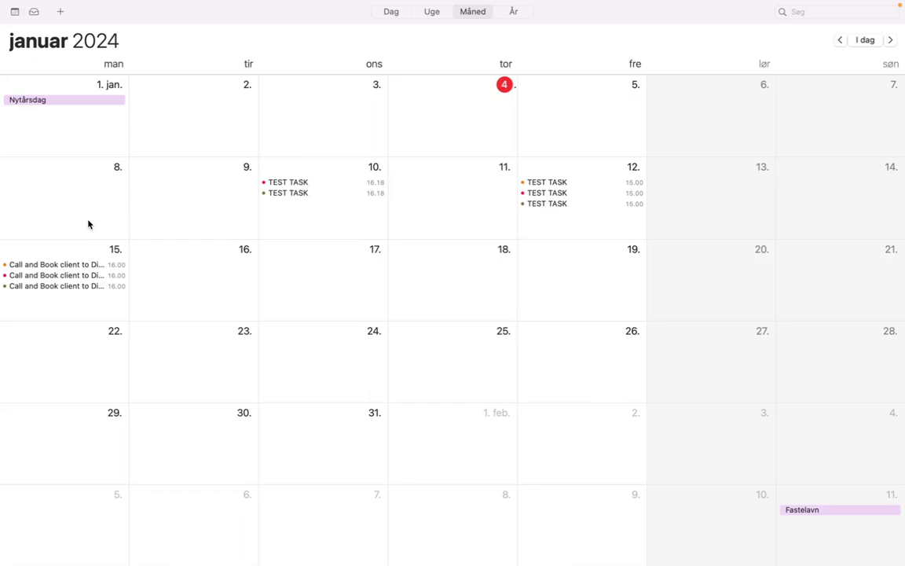
Examine the three "Call and Book client to Discovery meeting" entries on 15 January in Apple Calendar
{"action": "double_click", "coordinate": [81, 285]}
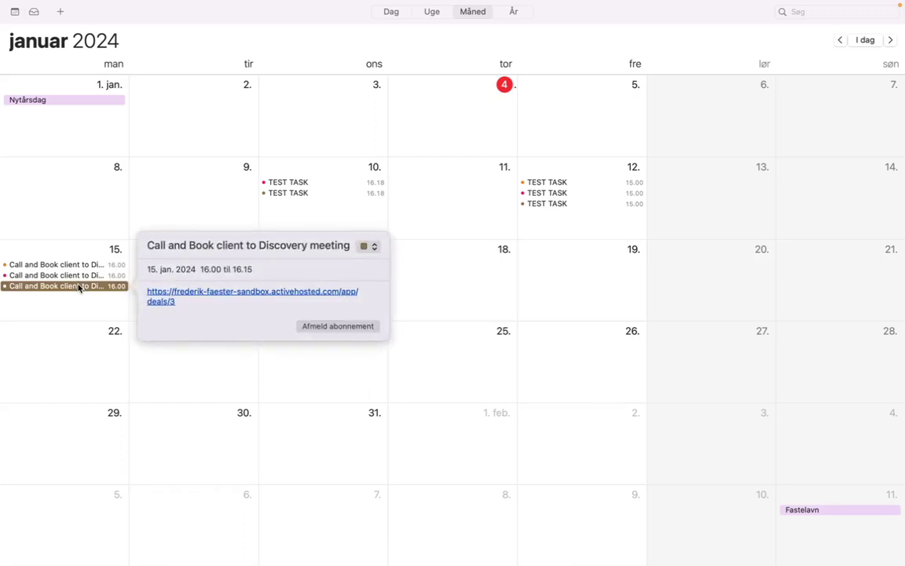
{"action": "left_click", "coordinate": [77, 275]}
{"action": "double_click", "coordinate": [79, 264]}
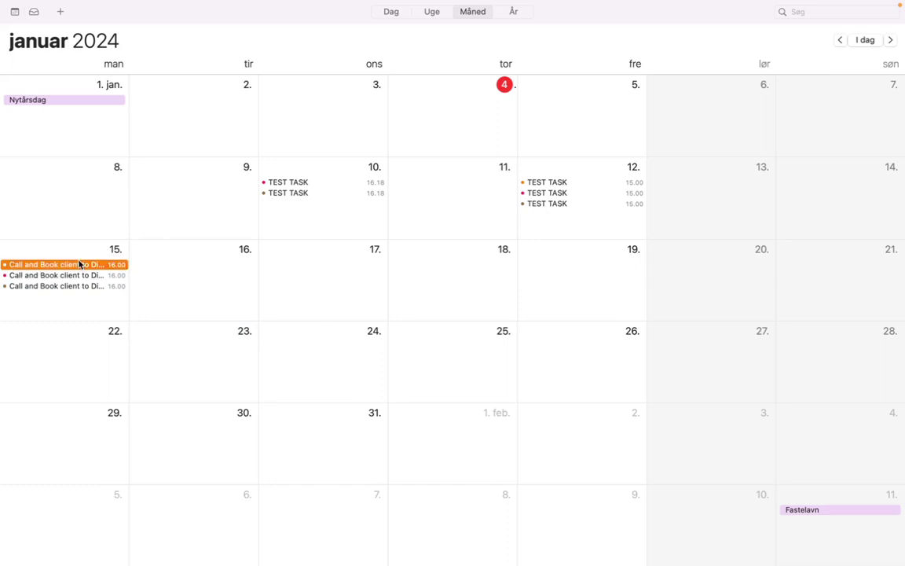
{"action": "left_click", "coordinate": [76, 275]}
{"action": "double_click", "coordinate": [75, 275]}
{"action": "left_click", "coordinate": [72, 286]}
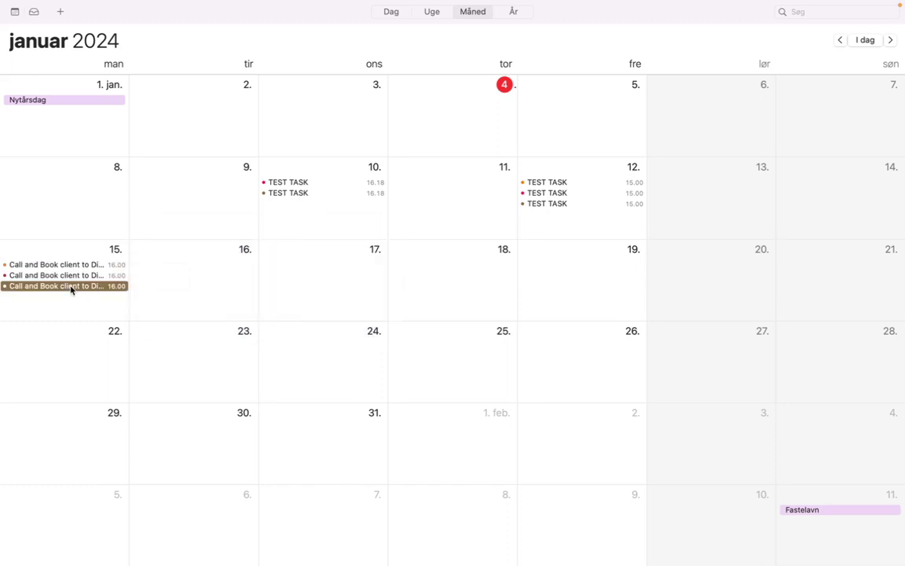
{"action": "double_click", "coordinate": [71, 286]}
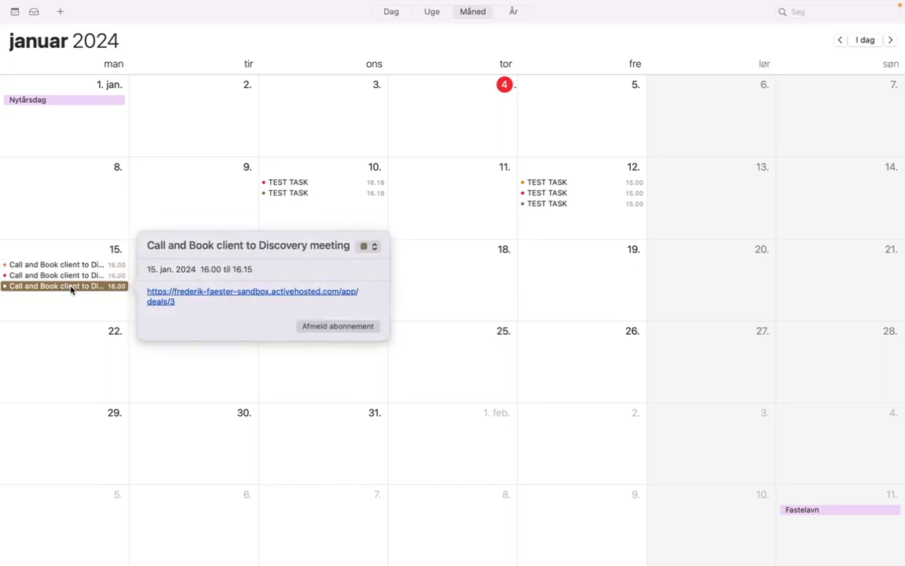
{"action": "left_click", "coordinate": [61, 234]}
Look over the TEST TASK entries on 10 and 12 January
{"action": "left_click", "coordinate": [272, 182]}
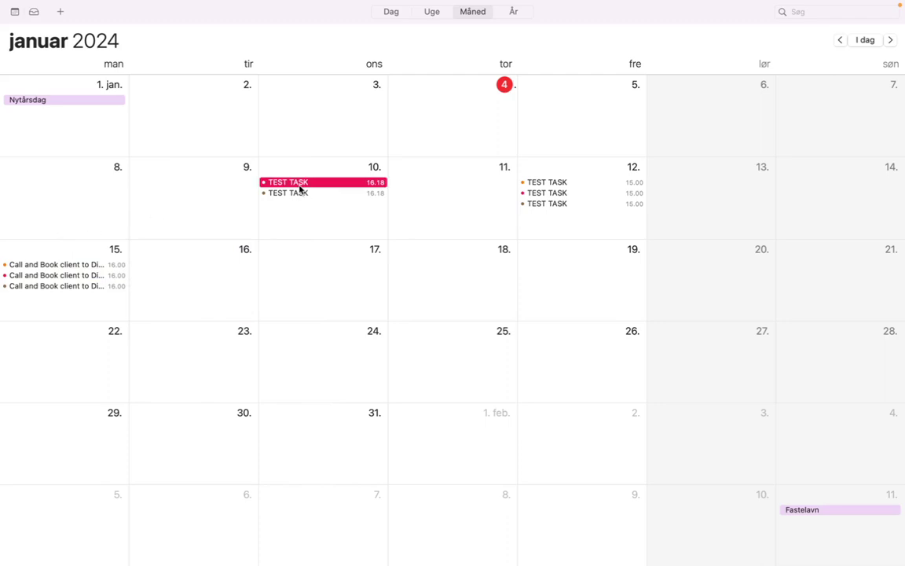
{"action": "left_click", "coordinate": [575, 193]}
{"action": "left_click", "coordinate": [574, 183]}
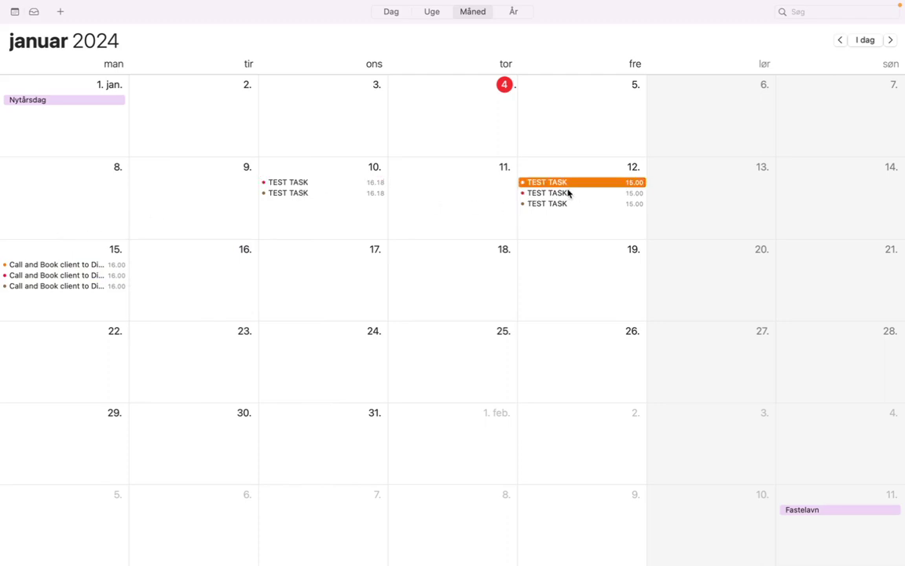
{"action": "left_click", "coordinate": [567, 194]}
View the details of the brown "Call and Book client to Discovery meeting" entry on 15 January and follow its deal link in the browser
{"action": "left_click", "coordinate": [63, 287]}
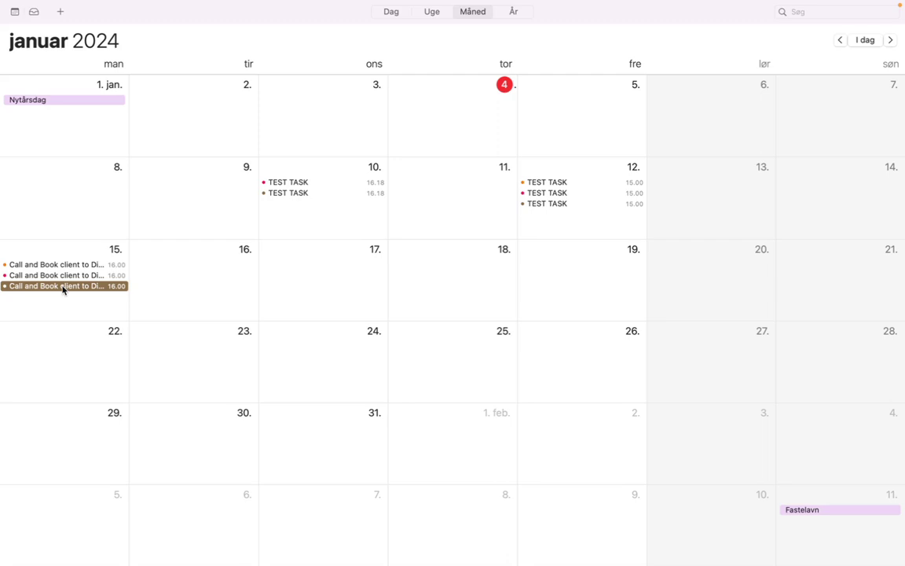
{"action": "double_click", "coordinate": [63, 289]}
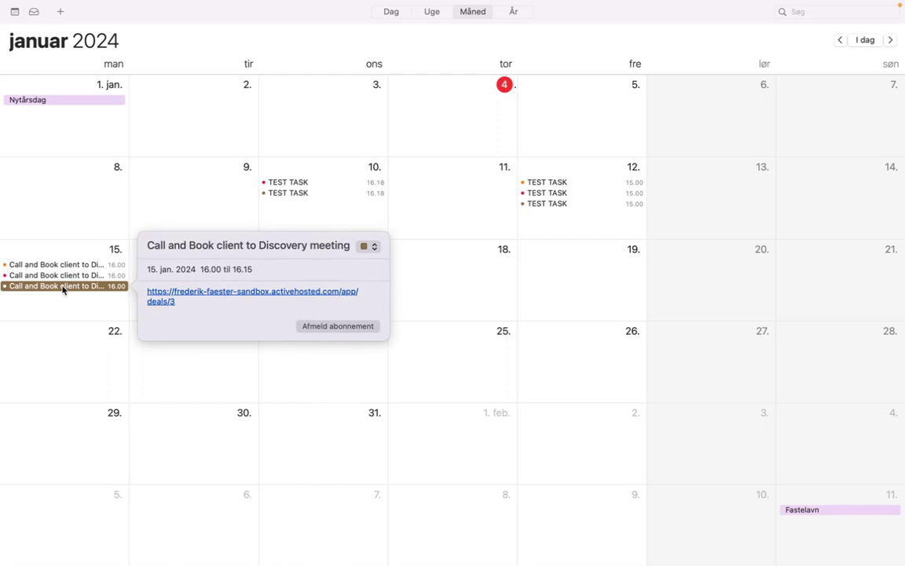
{"action": "left_click", "coordinate": [211, 245]}
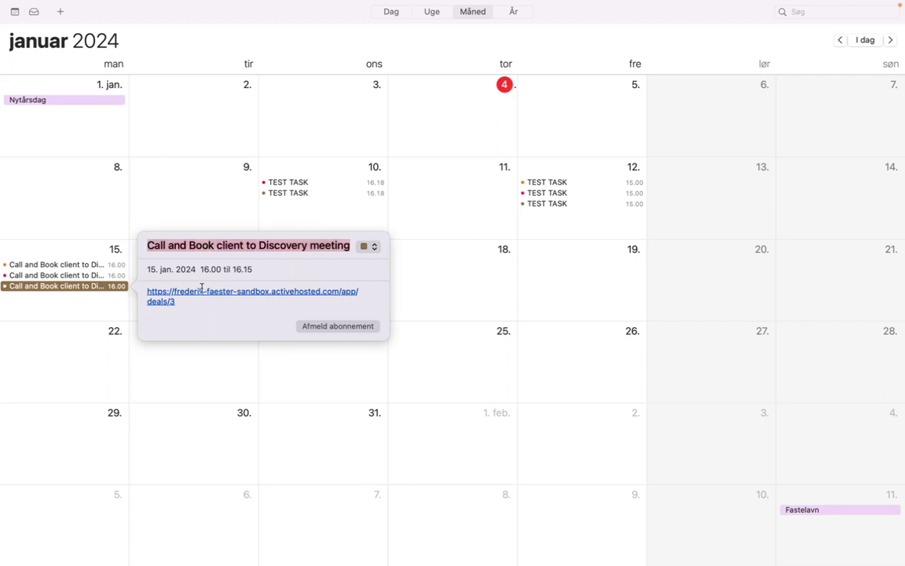
{"action": "left_click", "coordinate": [179, 292]}
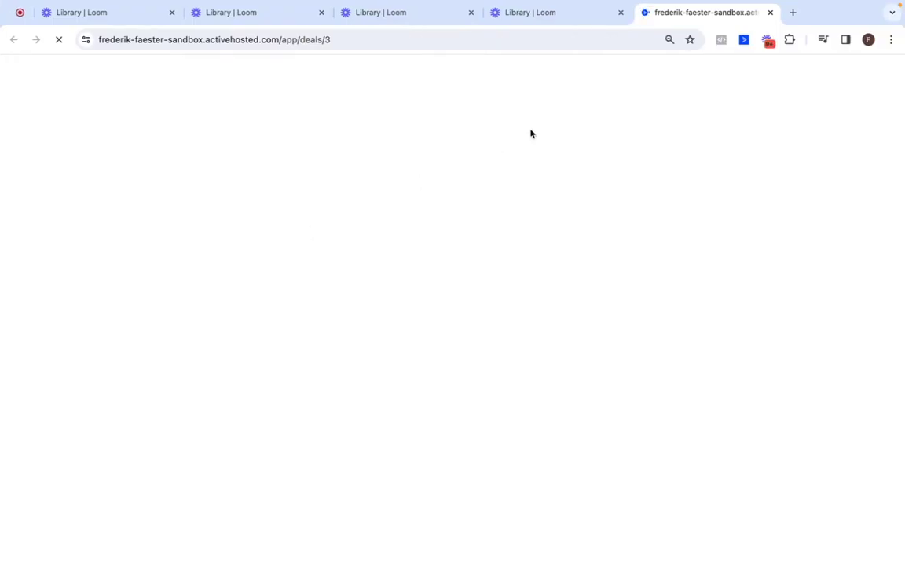
{"action": "key", "text": "ctrl+Left"}
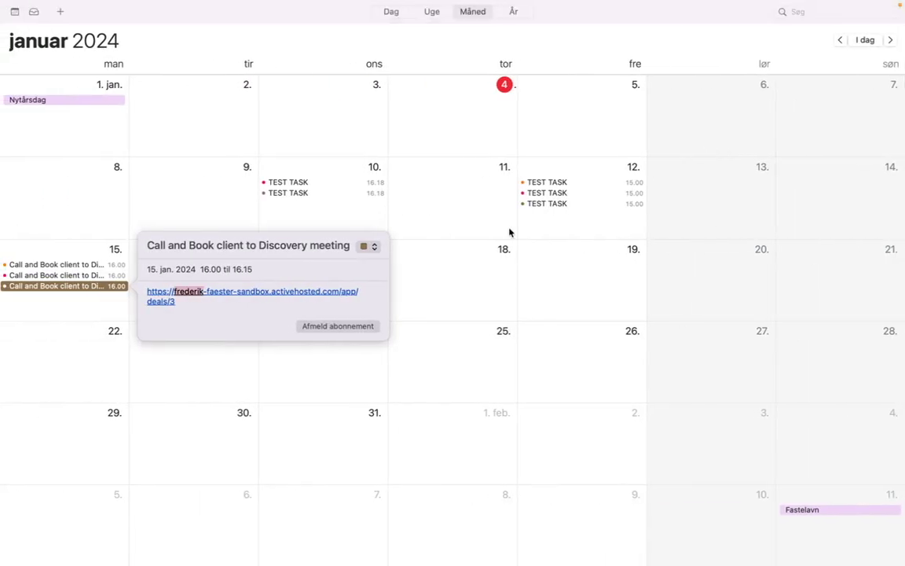
{"action": "left_click", "coordinate": [209, 293]}
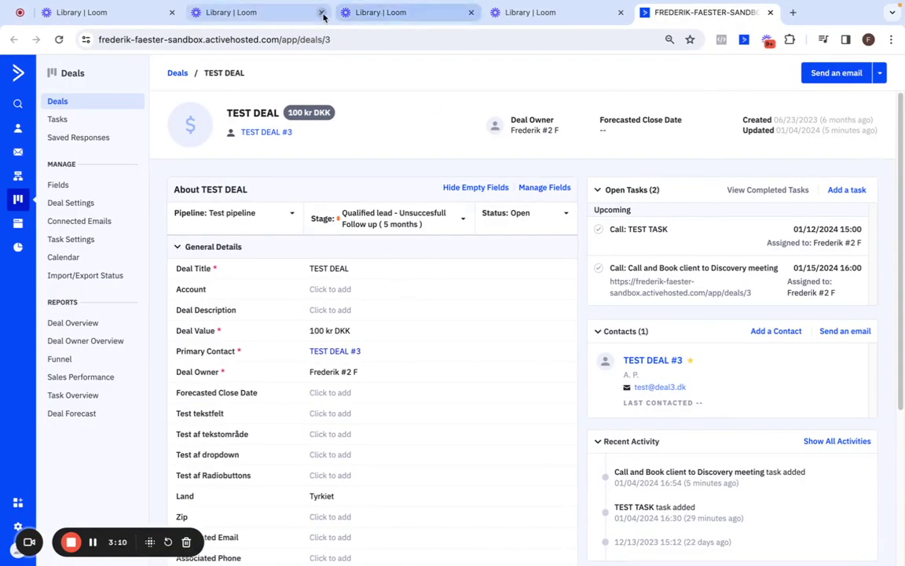
Close the extra Loom Library tabs beside the TEST DEAL page
{"action": "left_click", "coordinate": [172, 13]}
{"action": "left_click", "coordinate": [171, 13]}
{"action": "left_click", "coordinate": [171, 12]}
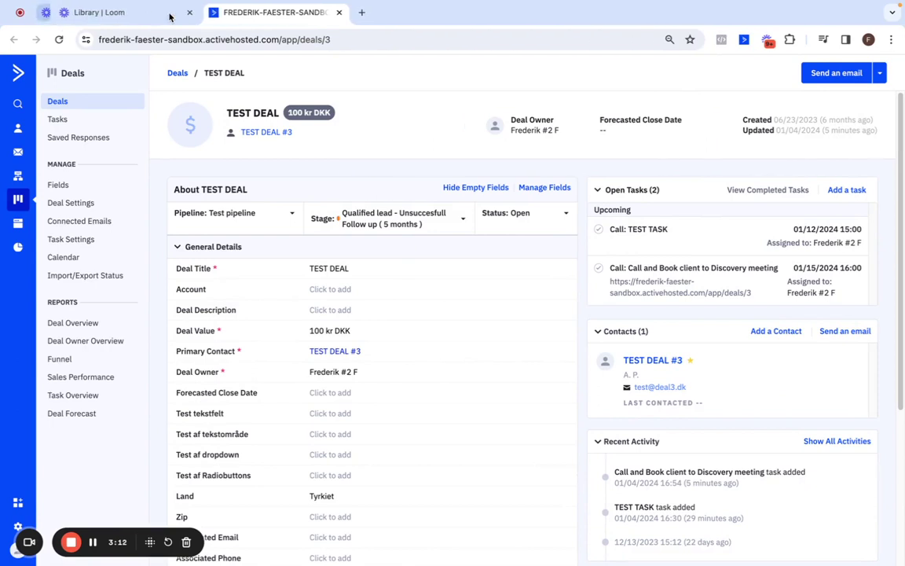
Close the remaining Loom Library tab and review the deal URL and the description of TEST DEAL's "Call and Book client to Discovery meeting" task
{"action": "left_click", "coordinate": [171, 13]}
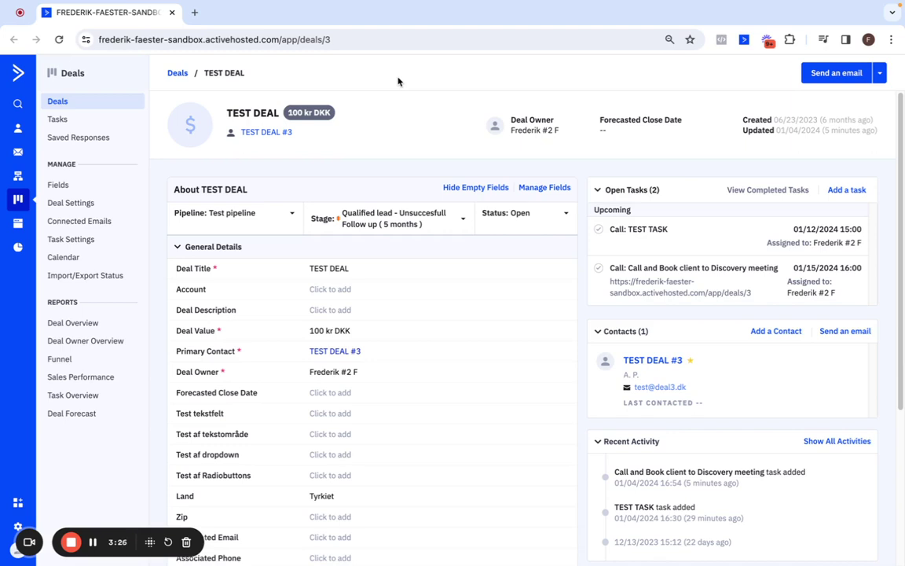
{"action": "left_click", "coordinate": [323, 36]}
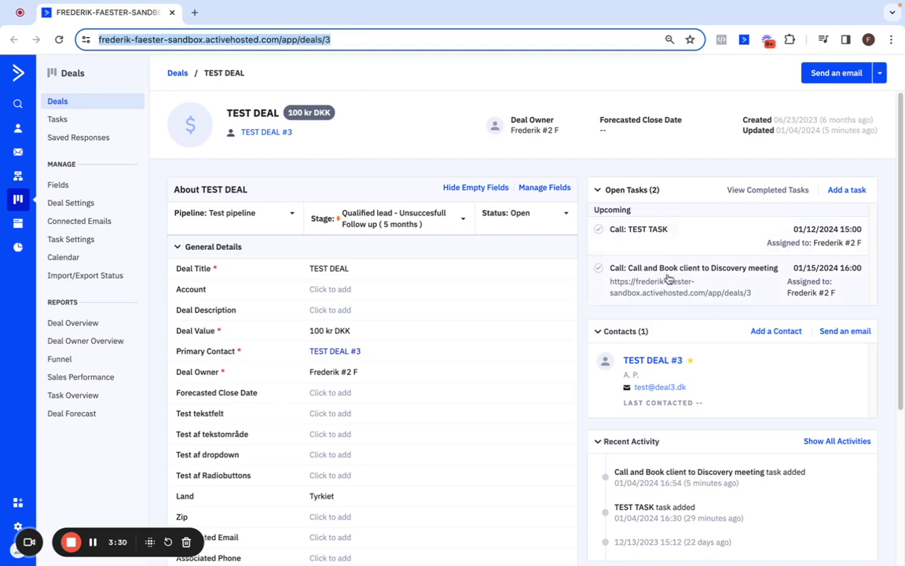
{"action": "left_click", "coordinate": [602, 255]}
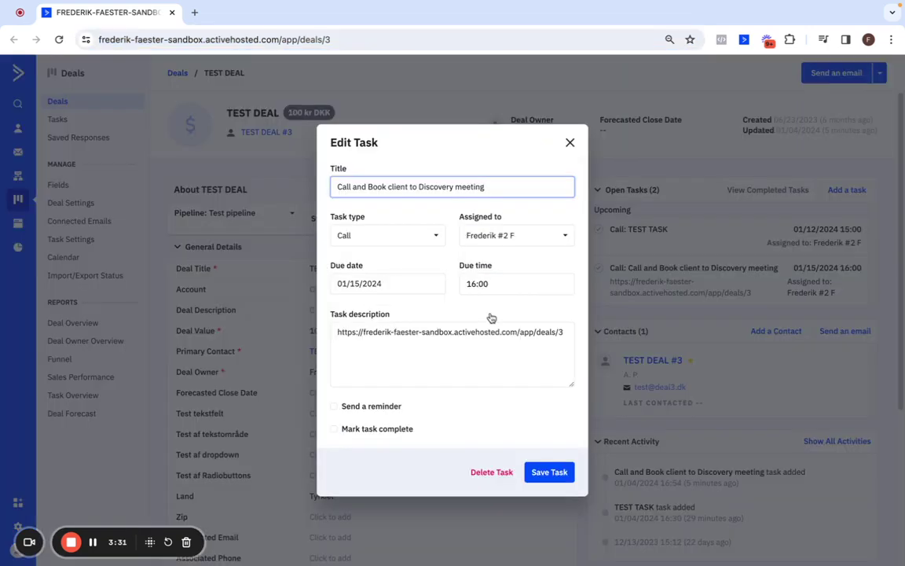
{"action": "left_click", "coordinate": [571, 143]}
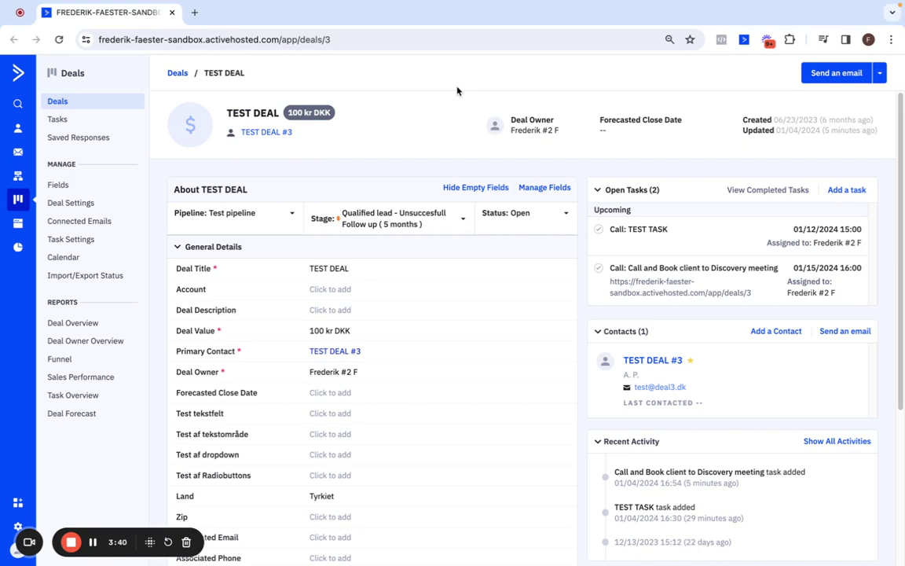
Switch to Apple Calendar, dismiss the open entry's details, look over the January 2024 entries and return to the deal page
{"action": "key", "text": "ctrl+Left"}
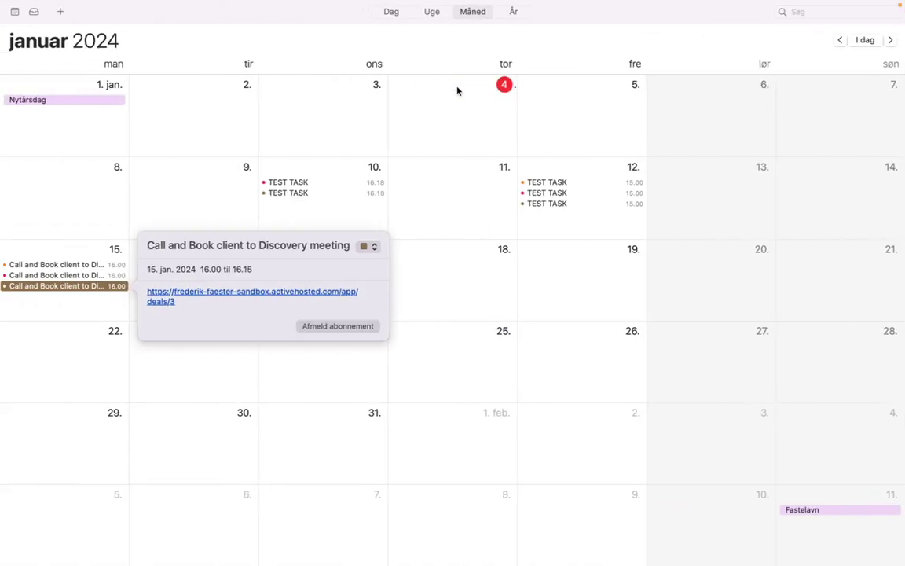
{"action": "left_click", "coordinate": [455, 201]}
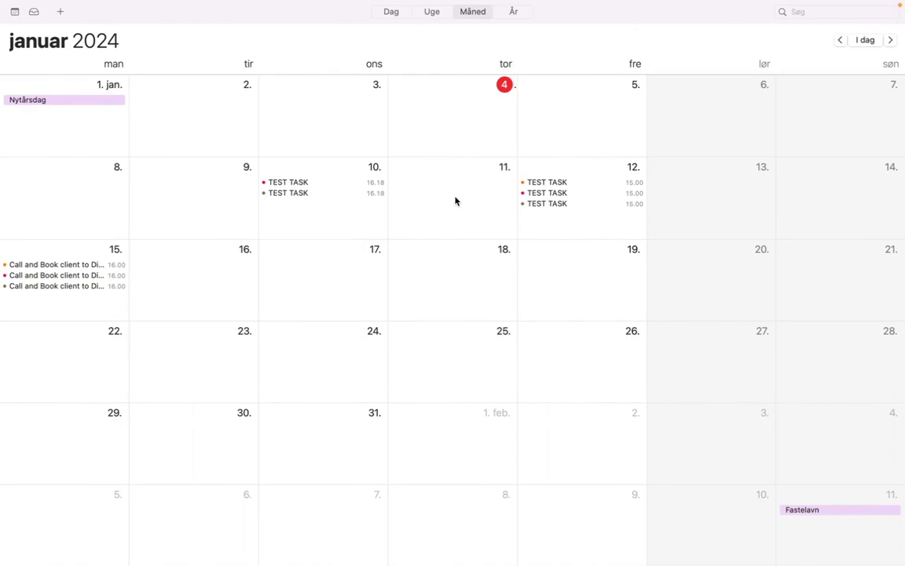
{"action": "key", "text": "ctrl+Right"}
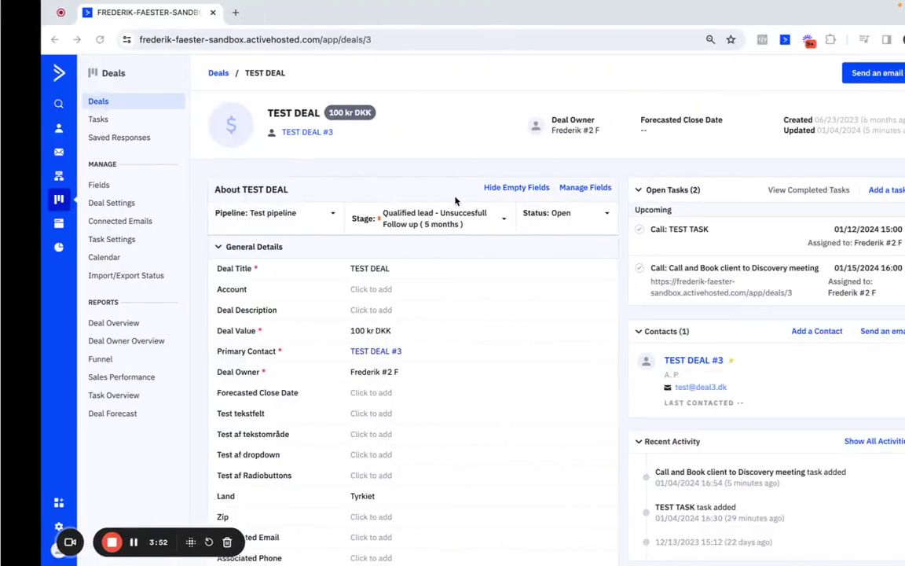
Switch to the browser window with the Outlook and Google calendars and check 15 January in the Outlook calendar
{"action": "key", "text": "ctrl+Right"}
{"action": "left_click", "coordinate": [92, 13]}
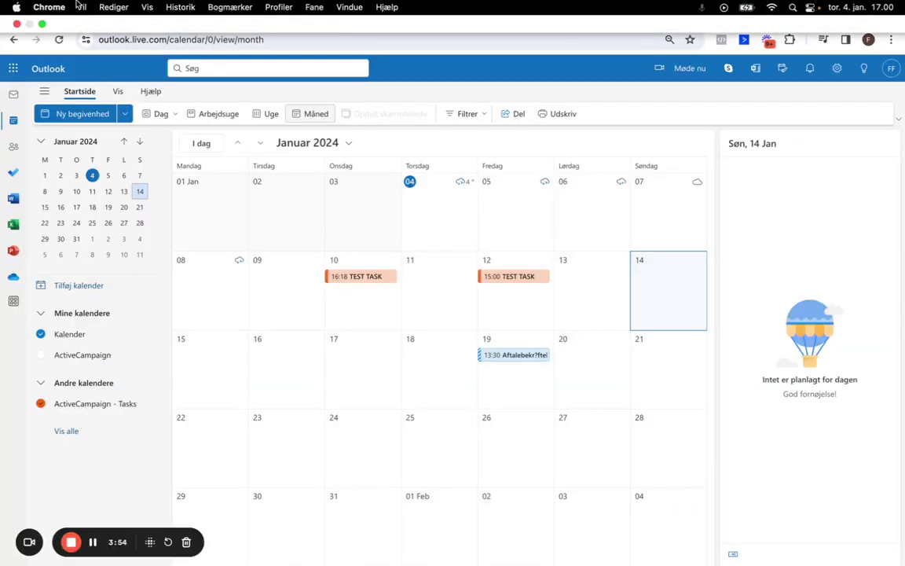
{"action": "left_click", "coordinate": [234, 14]}
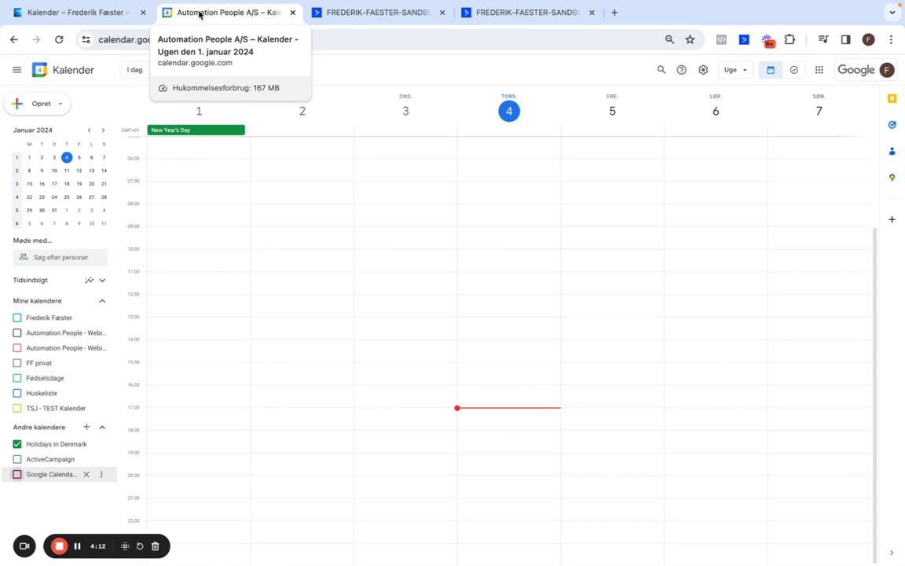
{"action": "left_click", "coordinate": [112, 12]}
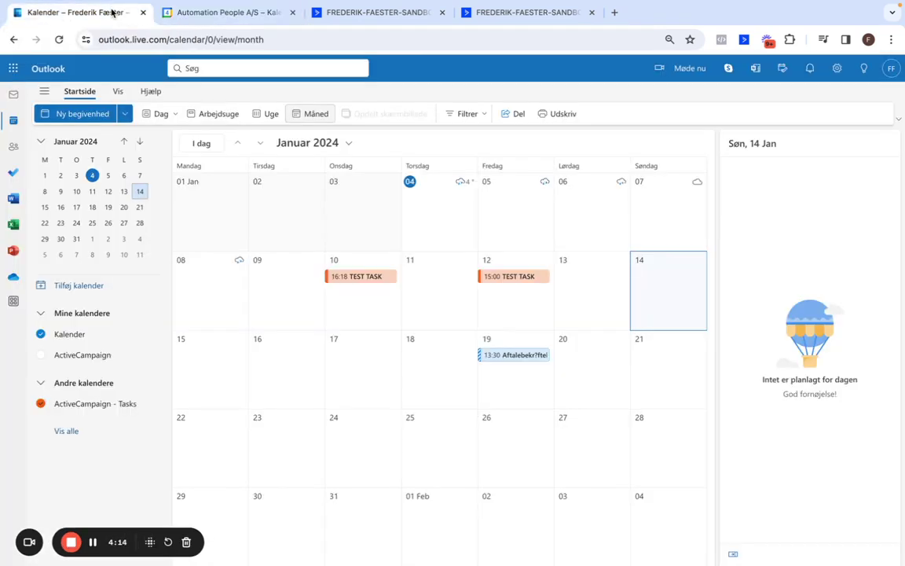
{"action": "left_click", "coordinate": [207, 380]}
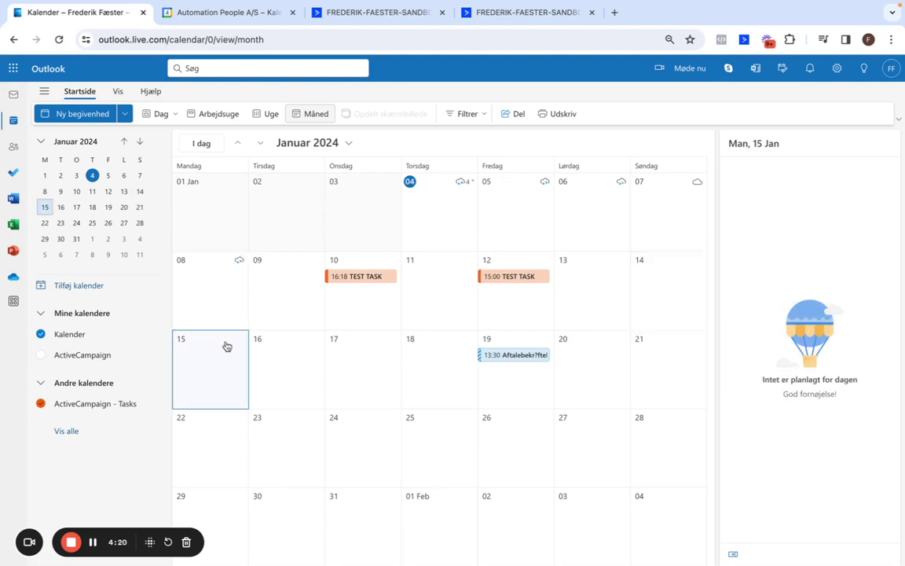
Show the week of 15 January 2024 in Google Calendar and turn on the subscribed "Google Calendar - ActiveC..." calendar
{"action": "left_click", "coordinate": [236, 12]}
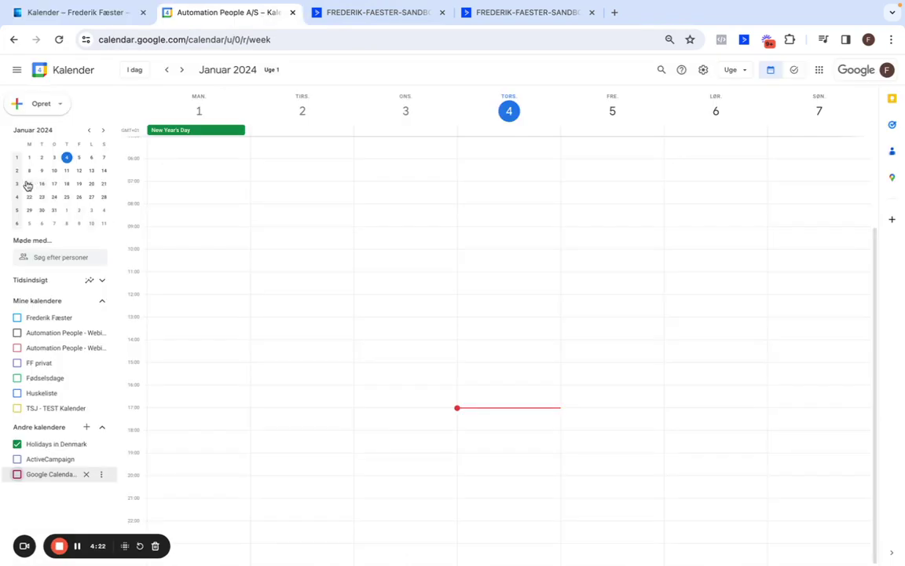
{"action": "left_click", "coordinate": [29, 184]}
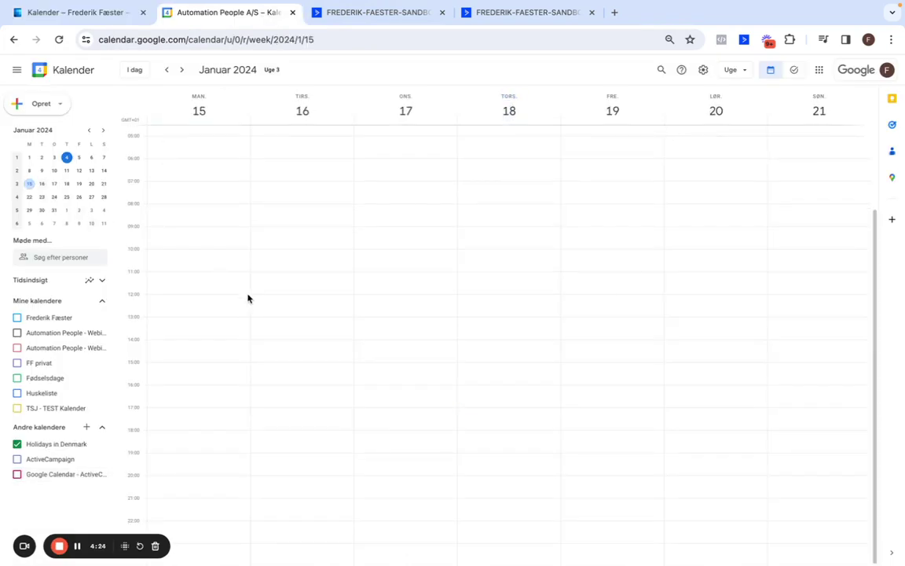
{"action": "left_click", "coordinate": [17, 474]}
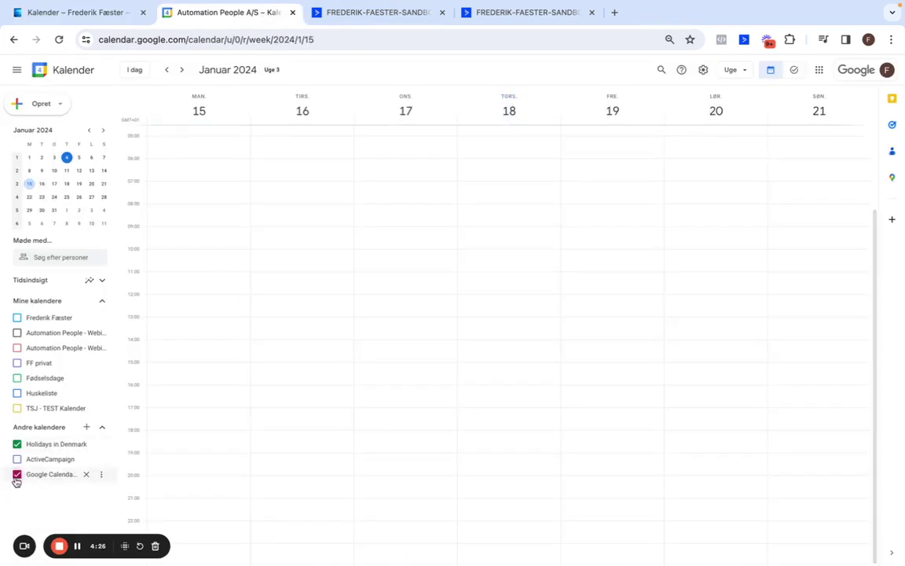
Compare 15 January between the Outlook and Google calendars, ending on the Outlook month view
{"action": "left_click", "coordinate": [100, 11]}
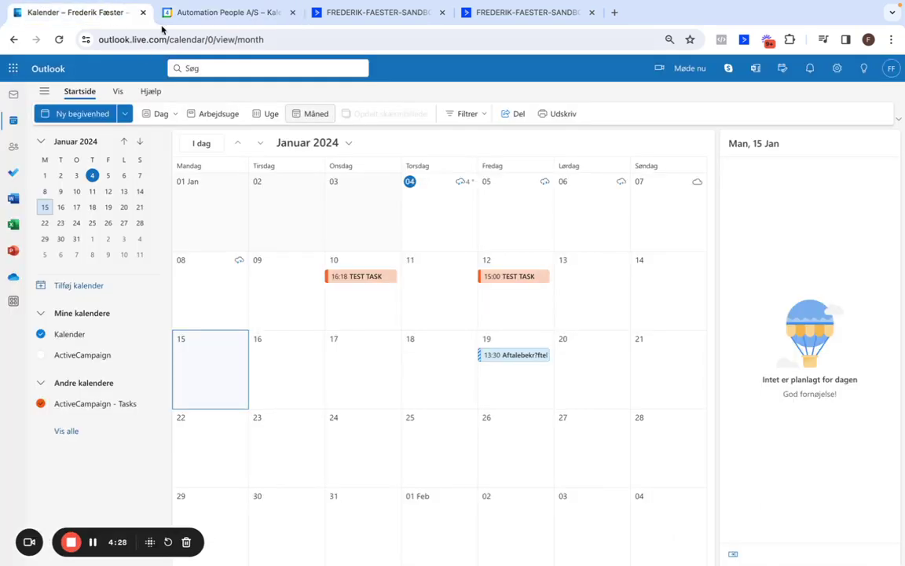
{"action": "left_click", "coordinate": [195, 22]}
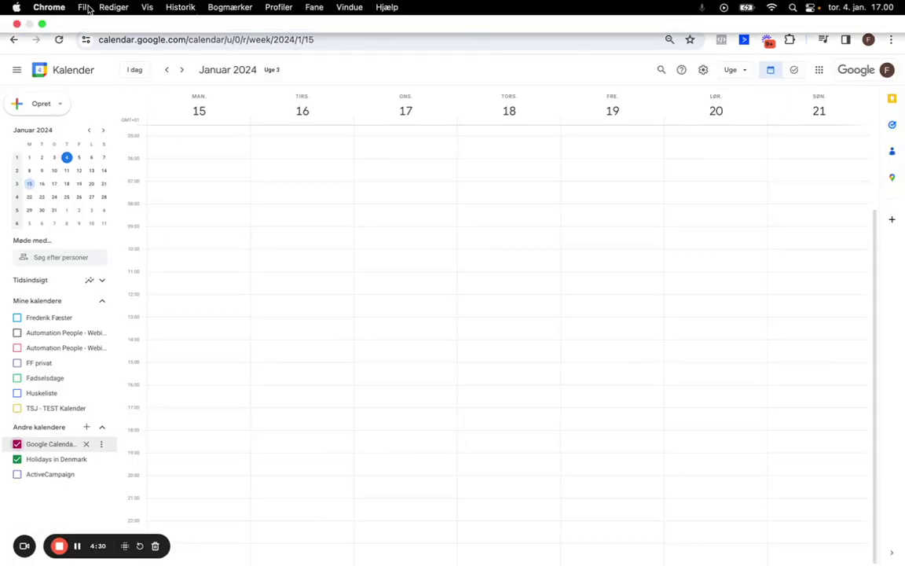
{"action": "left_click", "coordinate": [79, 13]}
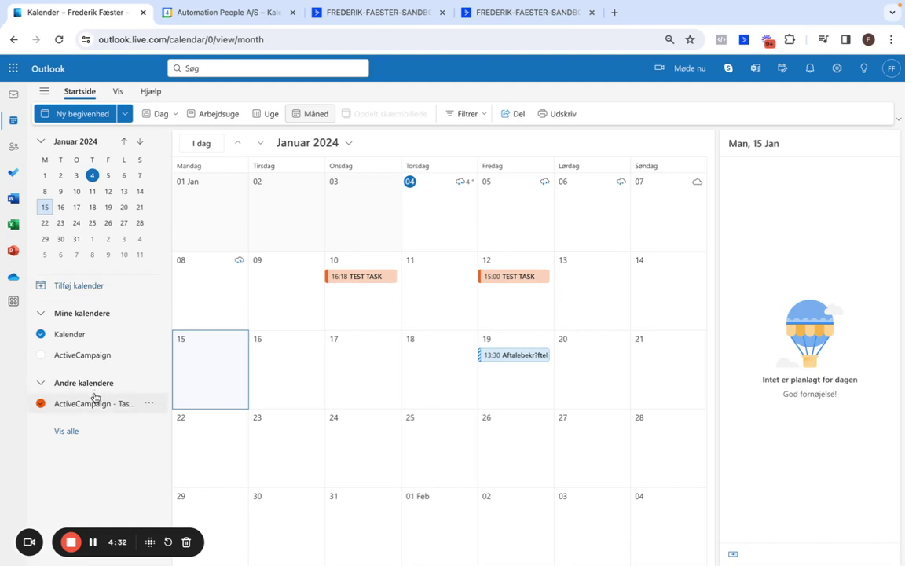